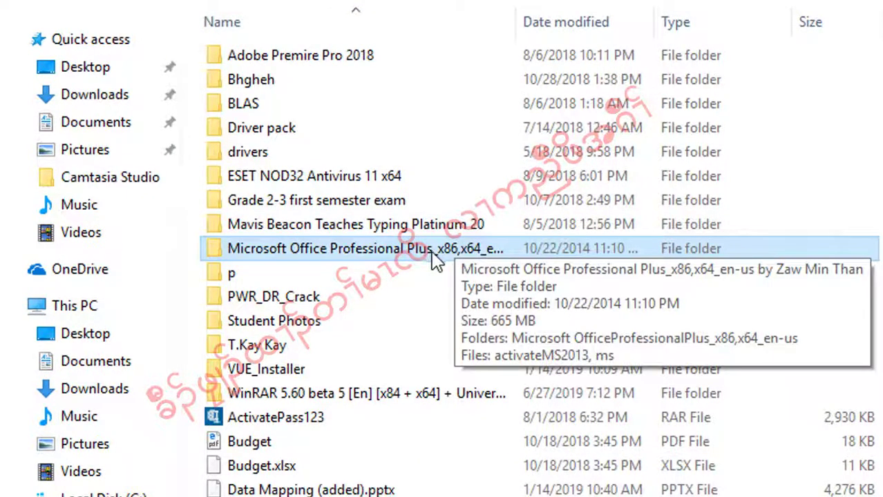
# - Open the Microsoft OfficeProfessionalPlus_x86,x64_en-us folder inside the Microsoft Office Professional Plus folder
pyautogui.doubleClick(406, 252)
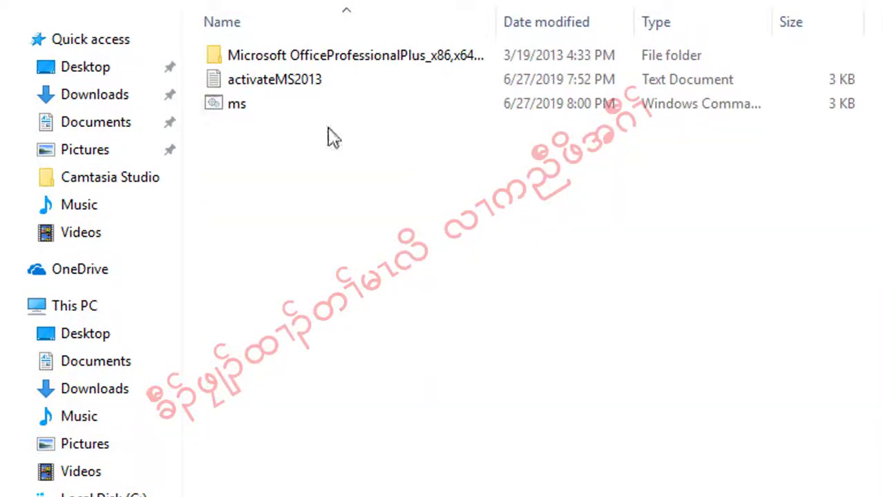
pyautogui.click(323, 61)
pyautogui.doubleClick(324, 63)
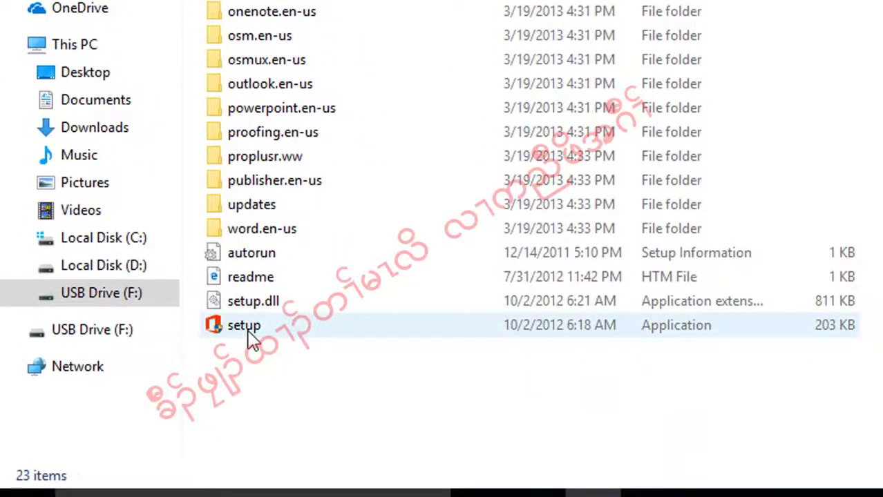
# - Run the setup application as administrator and accept the Microsoft software license terms
pyautogui.click(254, 338)
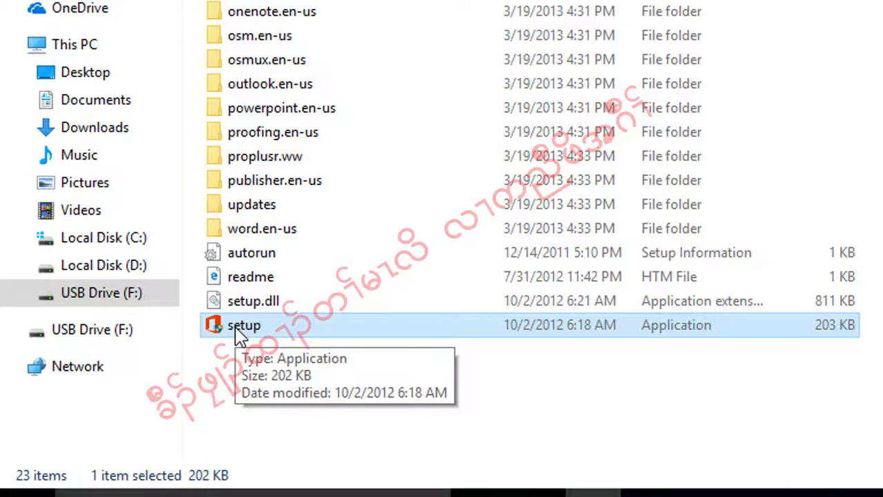
pyautogui.rightClick(237, 334)
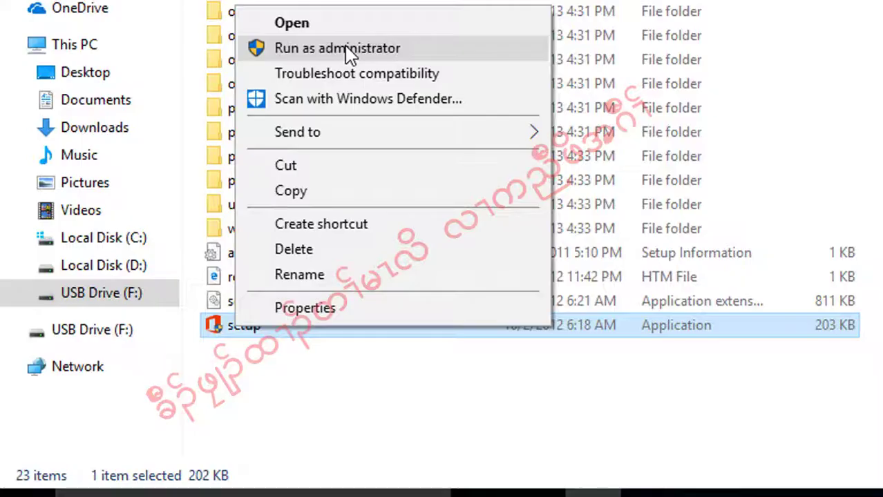
pyautogui.click(349, 54)
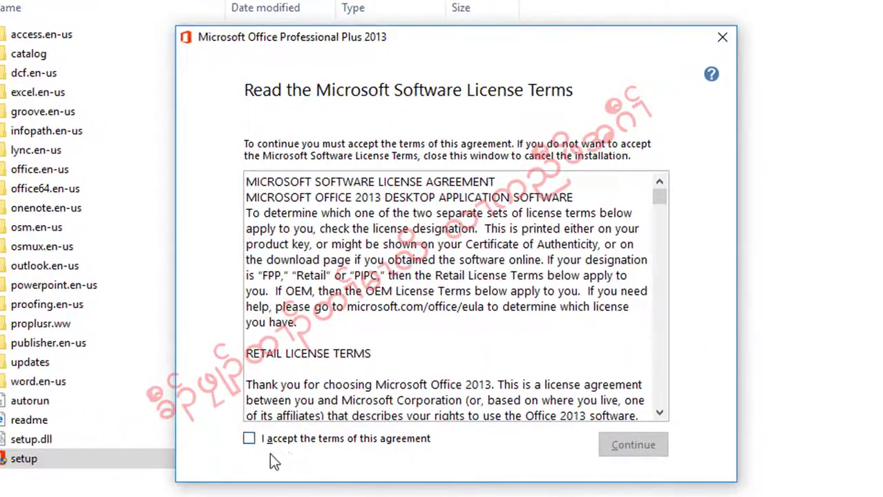
pyautogui.click(250, 441)
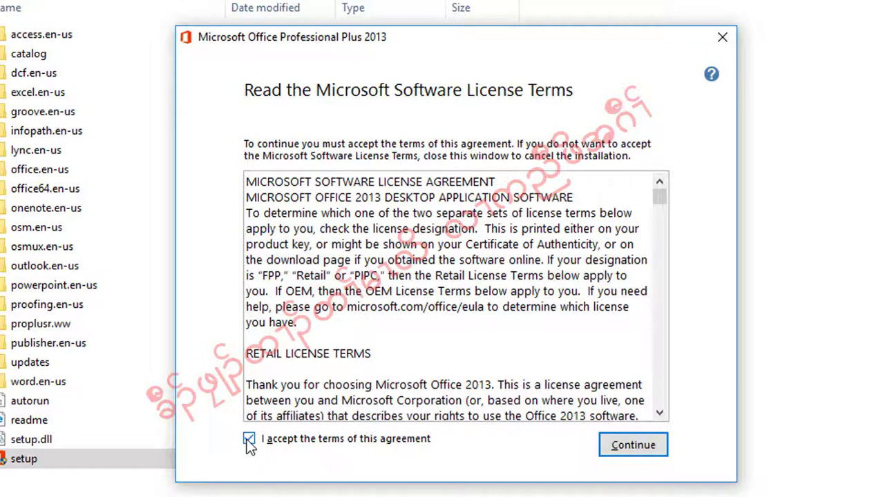
pyautogui.click(646, 453)
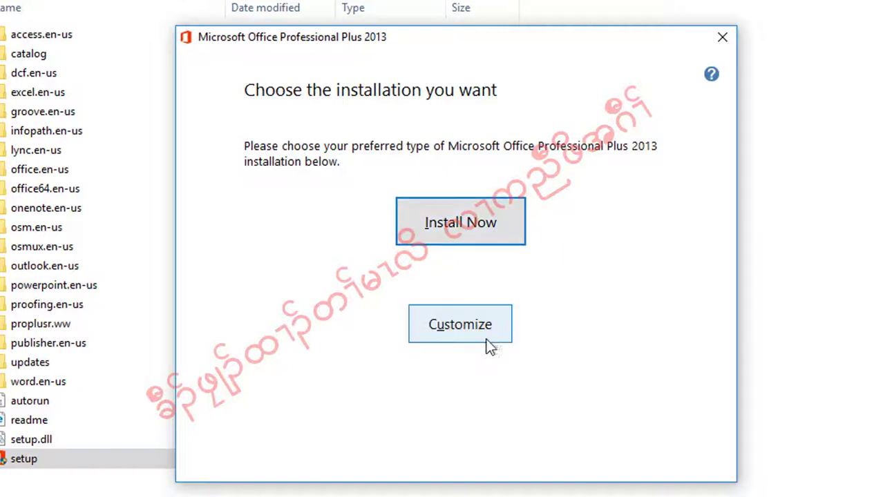
# - Review the Access, Excel and Word entries in the customized installation options, and cancel the installation
pyautogui.click(462, 329)
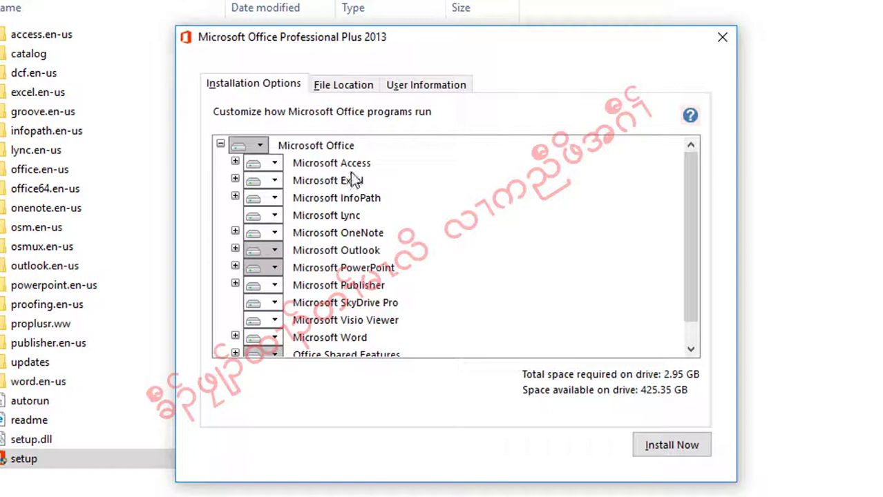
pyautogui.click(358, 167)
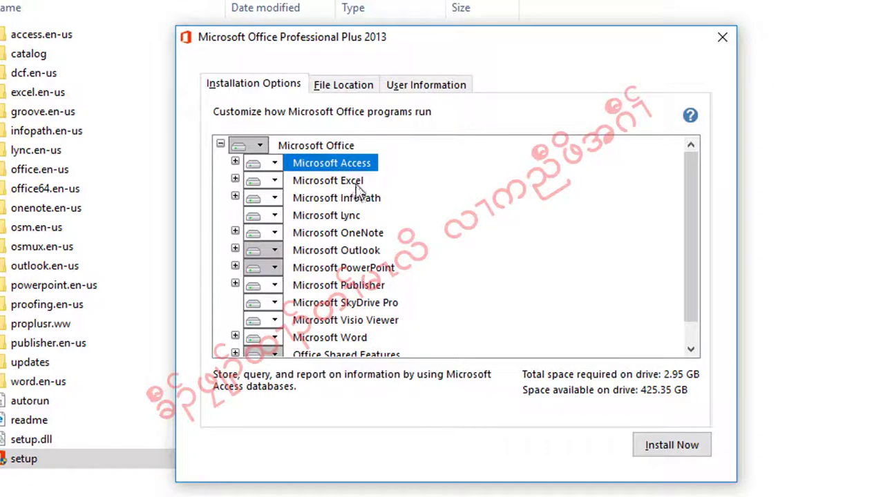
pyautogui.click(360, 181)
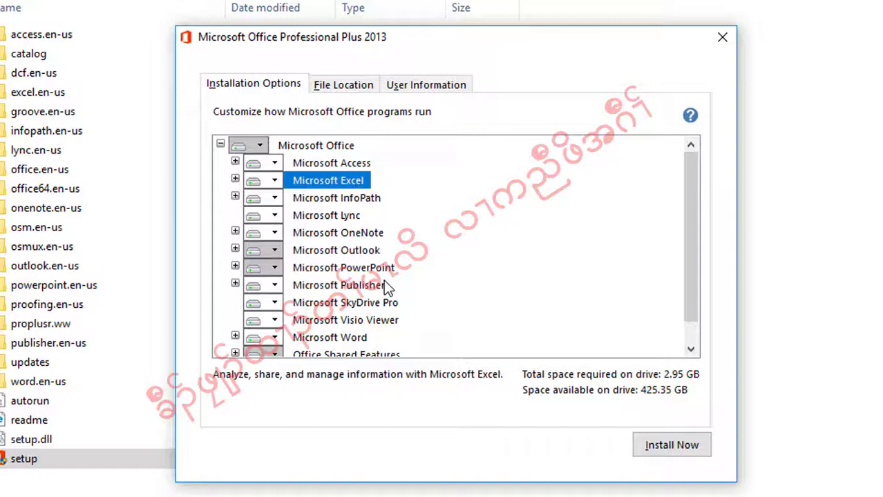
pyautogui.click(365, 336)
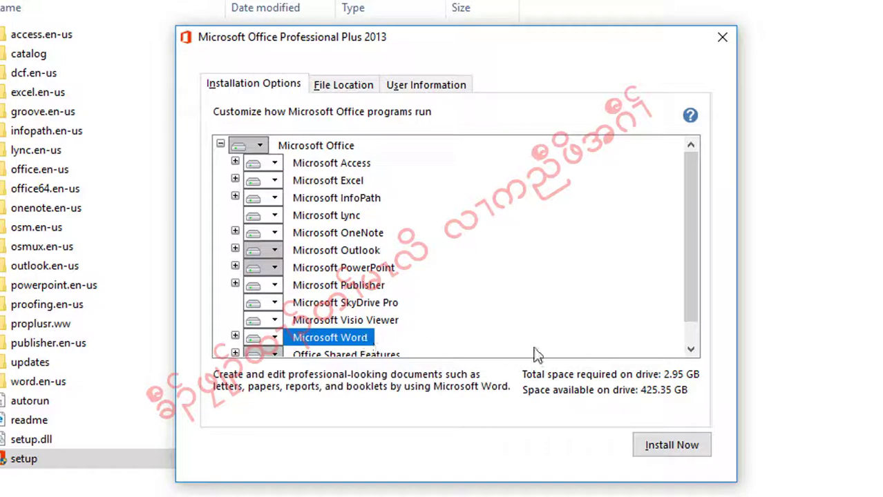
pyautogui.scroll(-1, 537, 355)
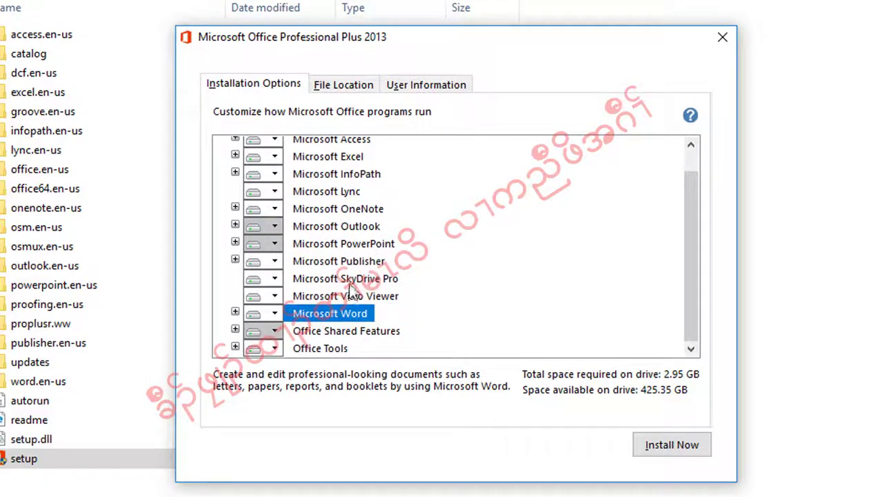
pyautogui.click(691, 149)
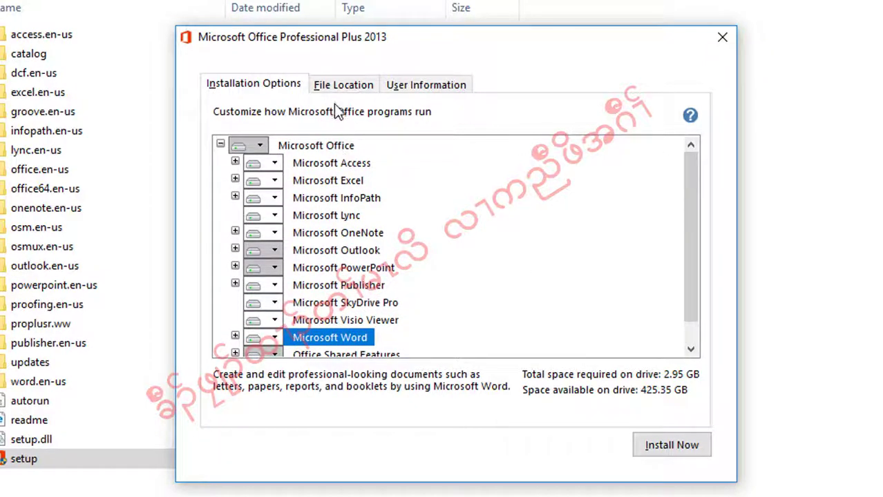
pyautogui.click(220, 145)
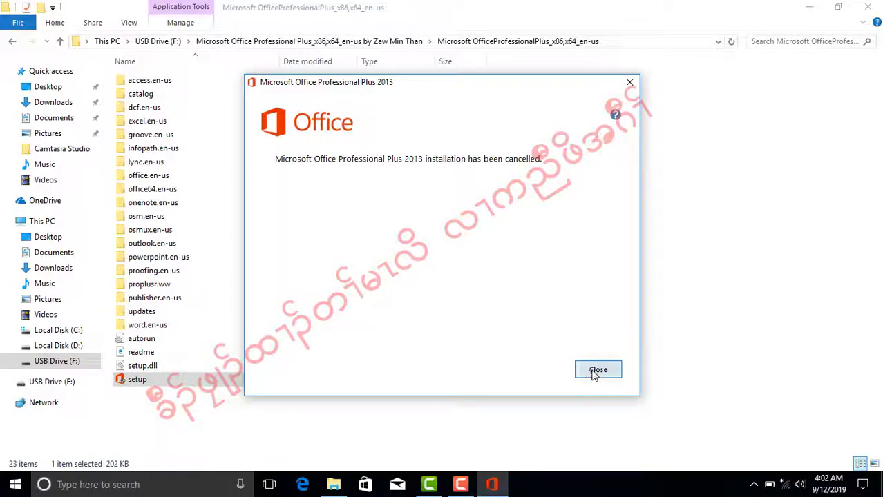
pyautogui.click(597, 370)
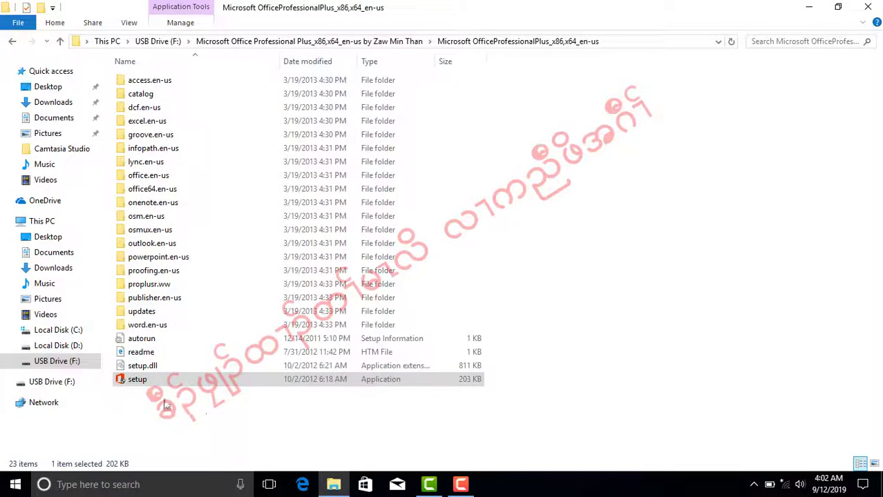
# - Run setup as administrator again, accepting the license terms, and install Microsoft Office Professional Plus 2013 without customizing it
pyautogui.rightClick(147, 379)
pyautogui.click(204, 223)
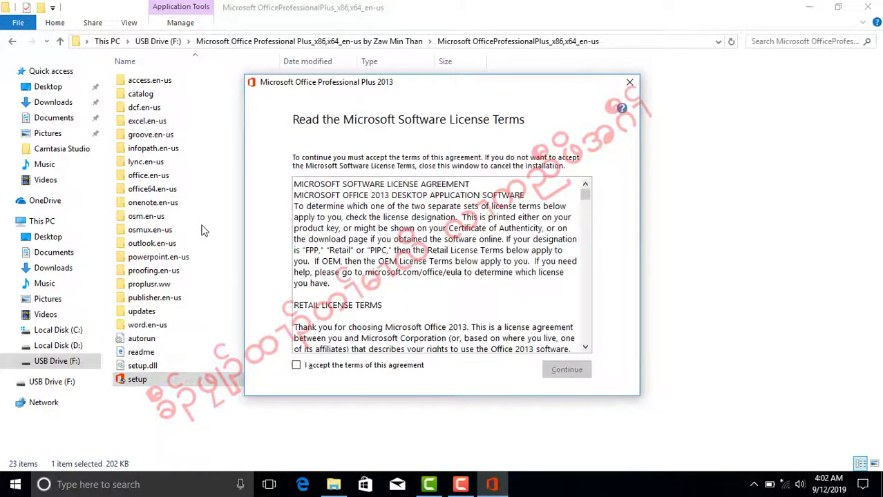
pyautogui.click(296, 366)
pyautogui.click(565, 370)
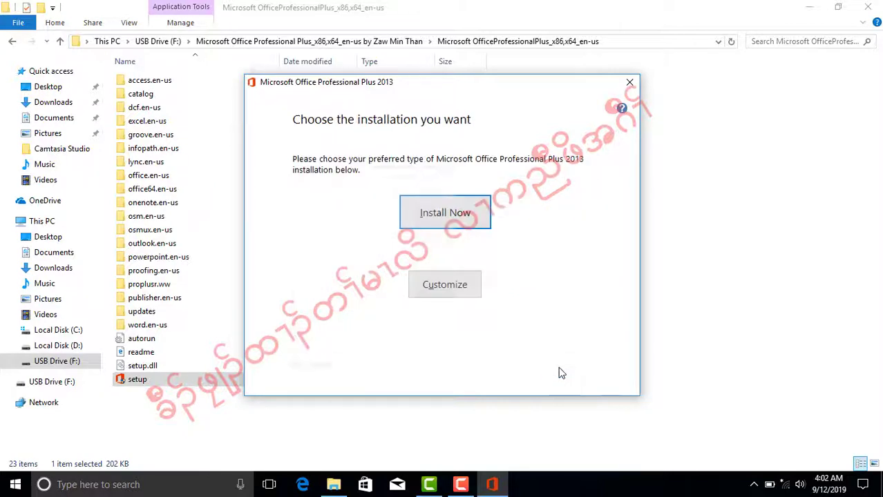
pyautogui.click(449, 218)
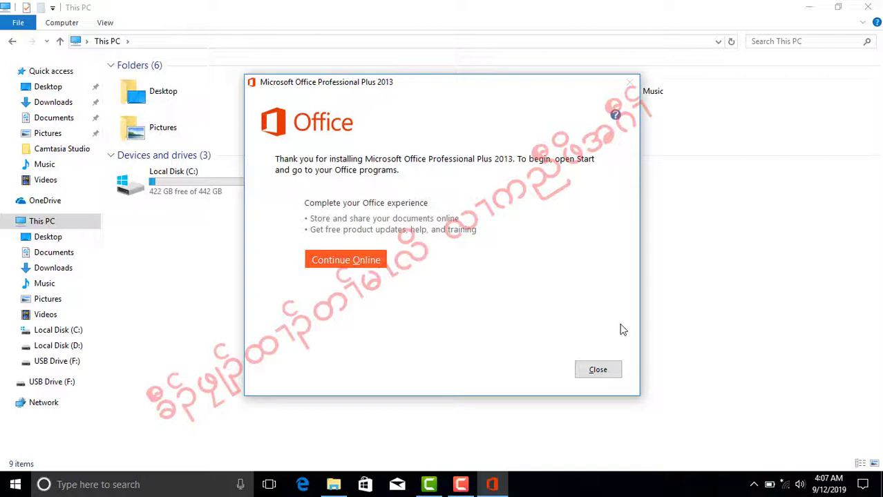
pyautogui.click(595, 370)
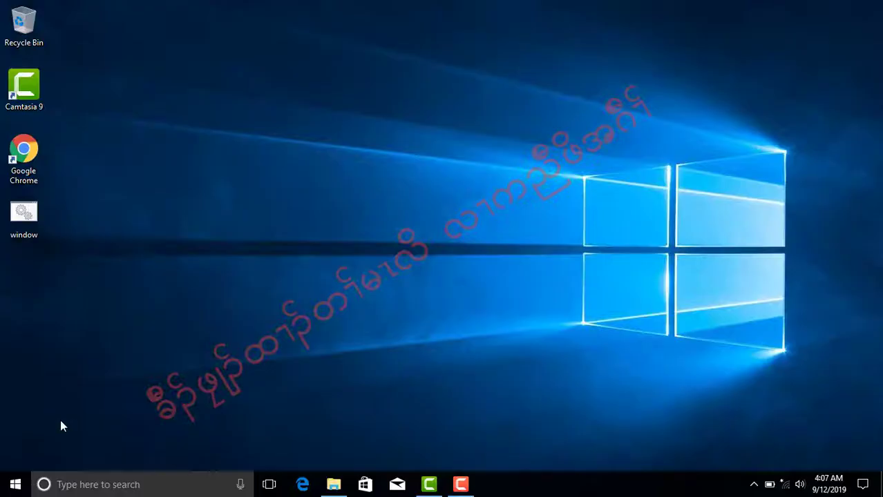
# - Launch Word 2013 from the Microsoft Office 2013 program group and dismiss its activation dialog
pyautogui.click(17, 485)
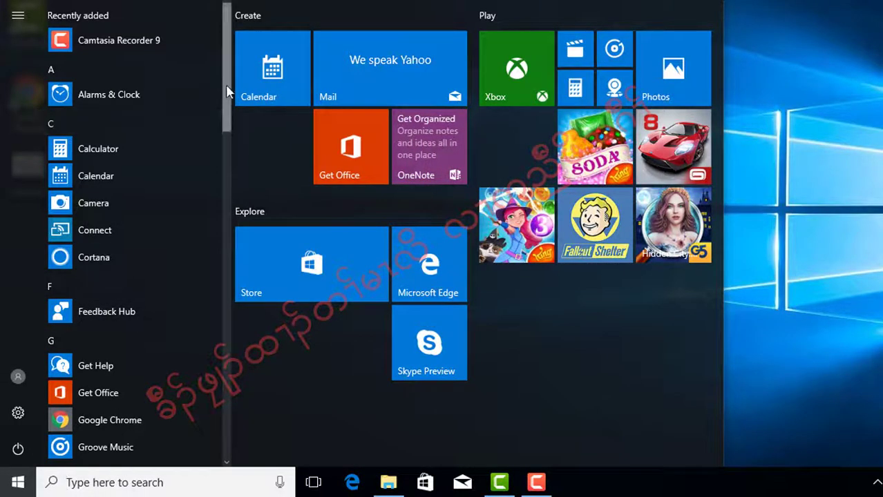
pyautogui.moveTo(228, 92); pyautogui.dragTo(233, 209)
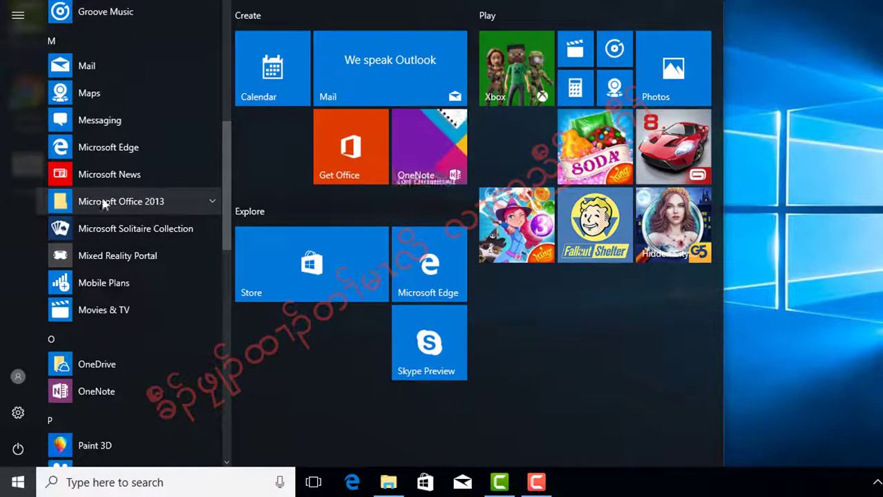
pyautogui.click(213, 201)
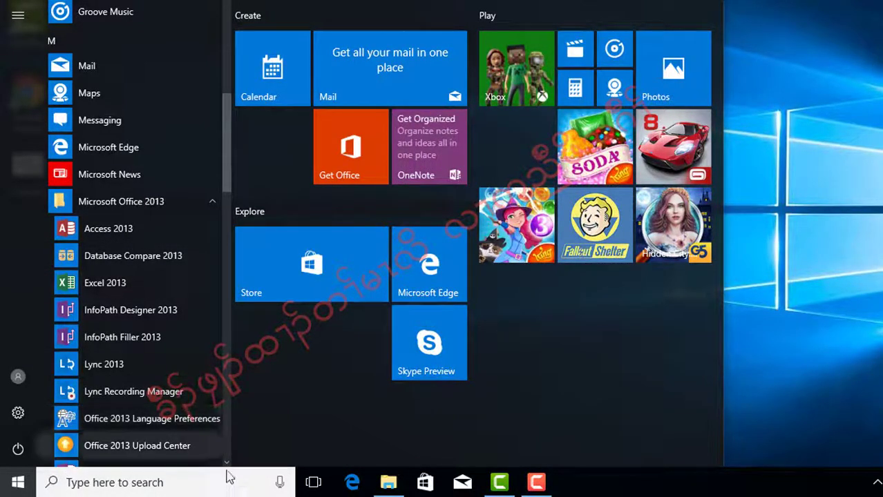
pyautogui.scroll(-5, 120, 208)
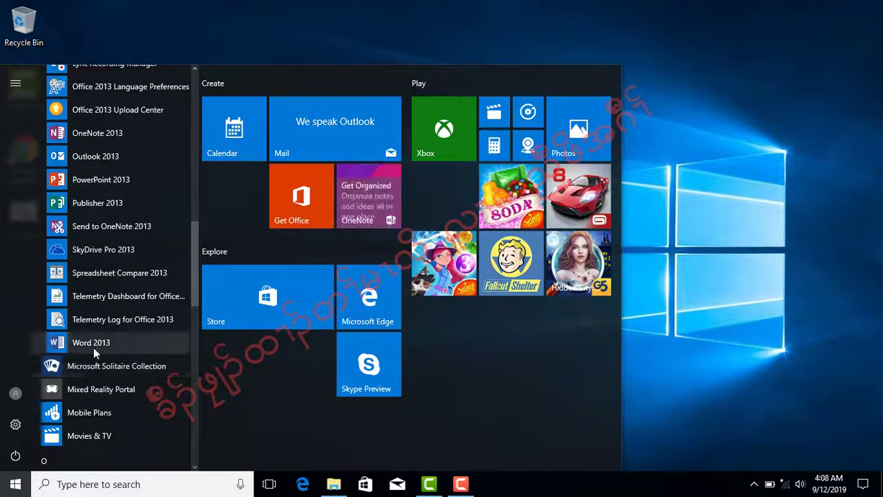
pyautogui.click(93, 347)
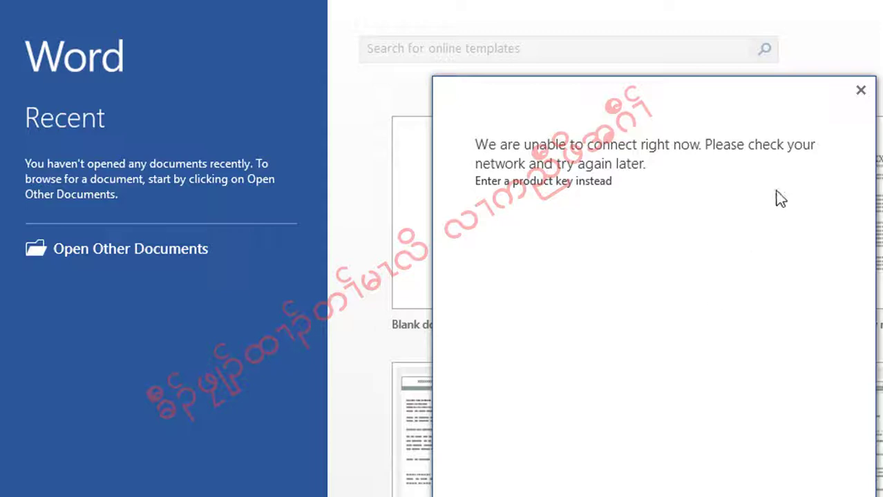
pyautogui.click(861, 91)
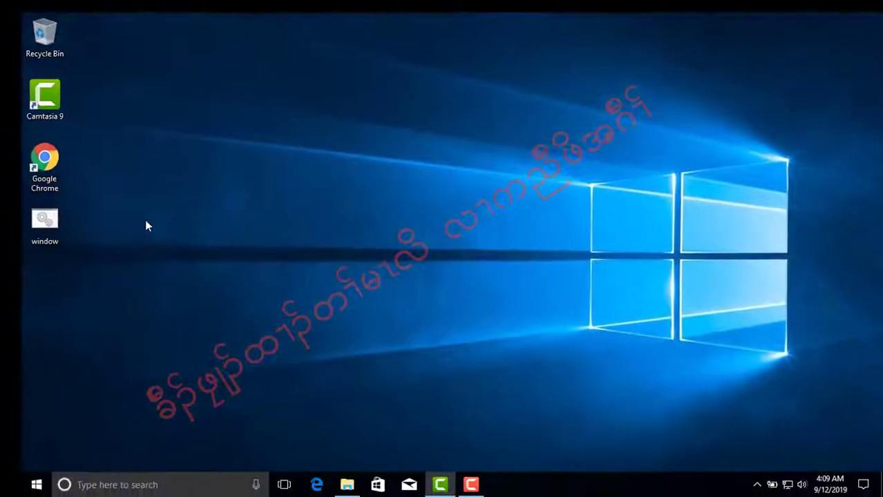
pyautogui.doubleClick(36, 157)
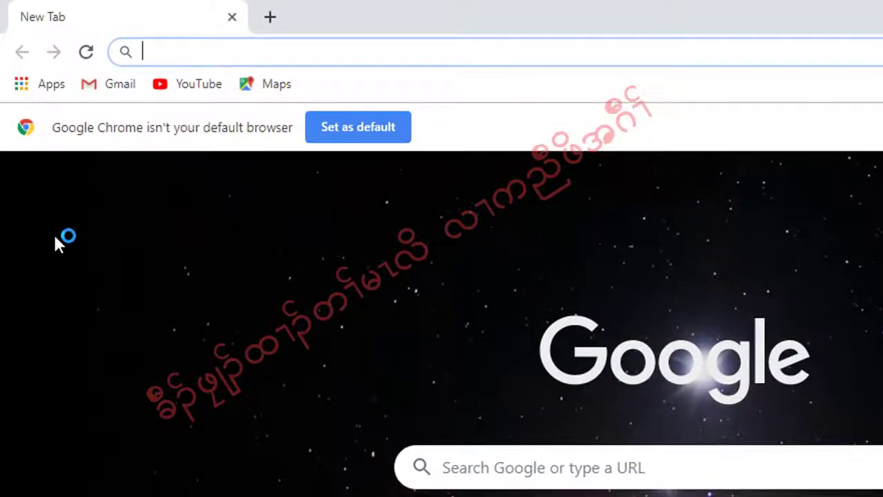
pyautogui.write('www.')
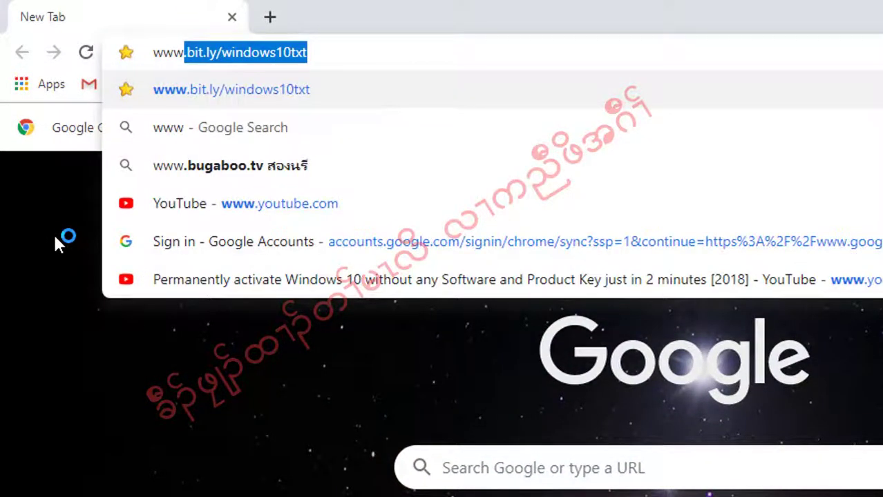
pyautogui.write('.')
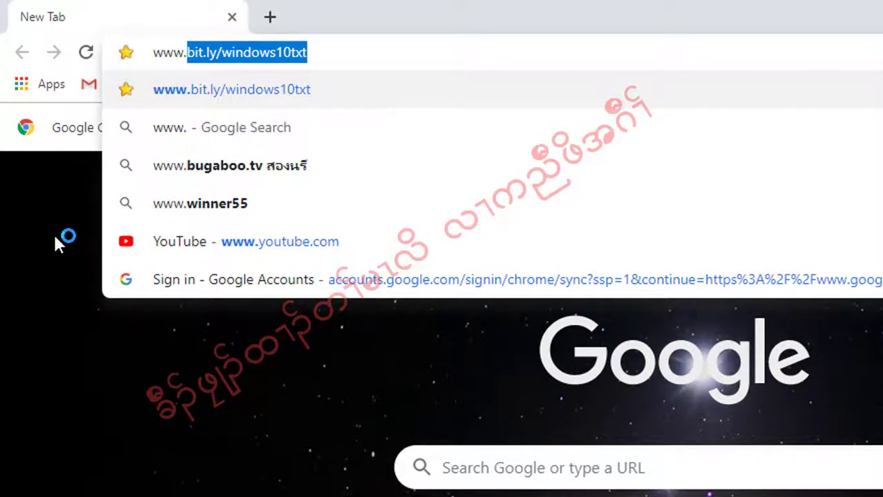
pyautogui.write('bit')
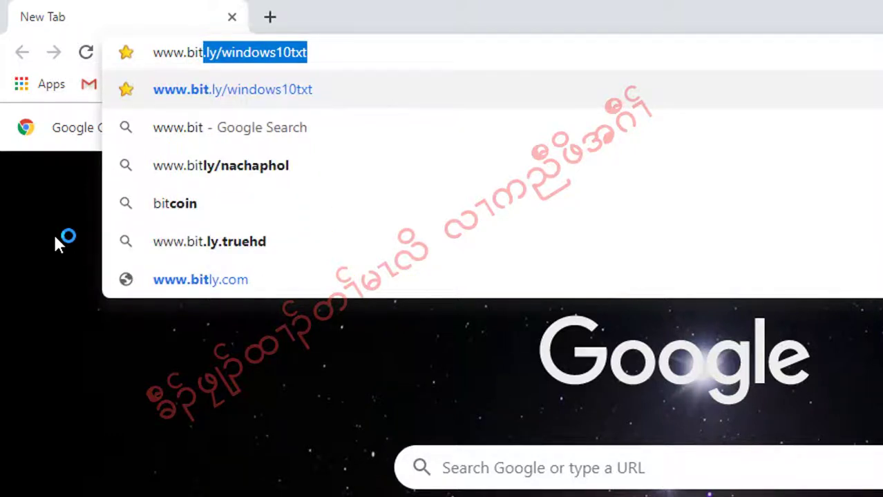
pyautogui.write('.l')
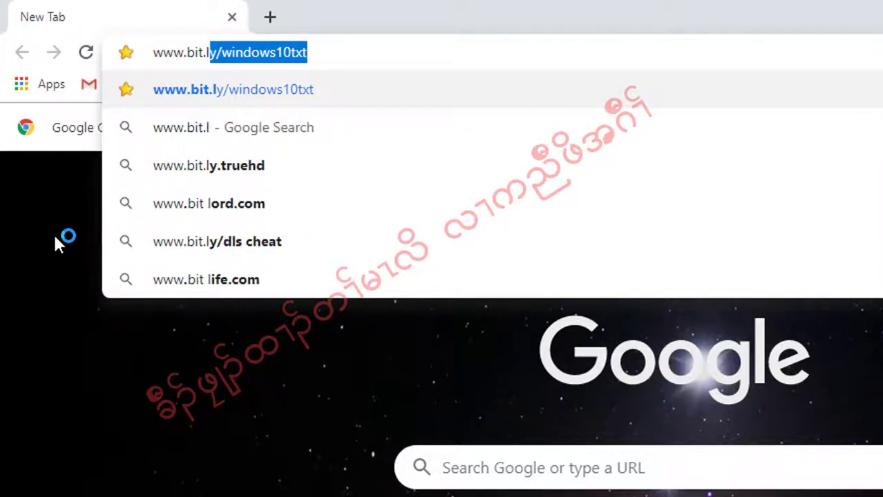
pyautogui.write('y')
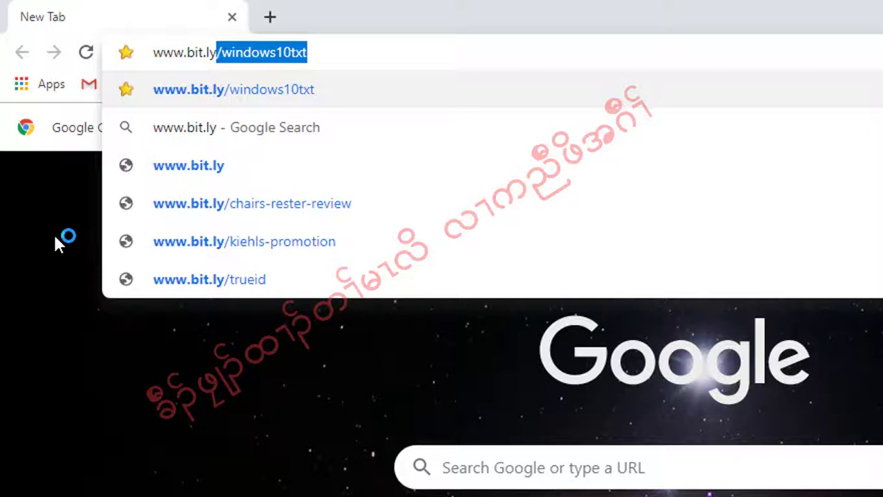
pyautogui.write('/')
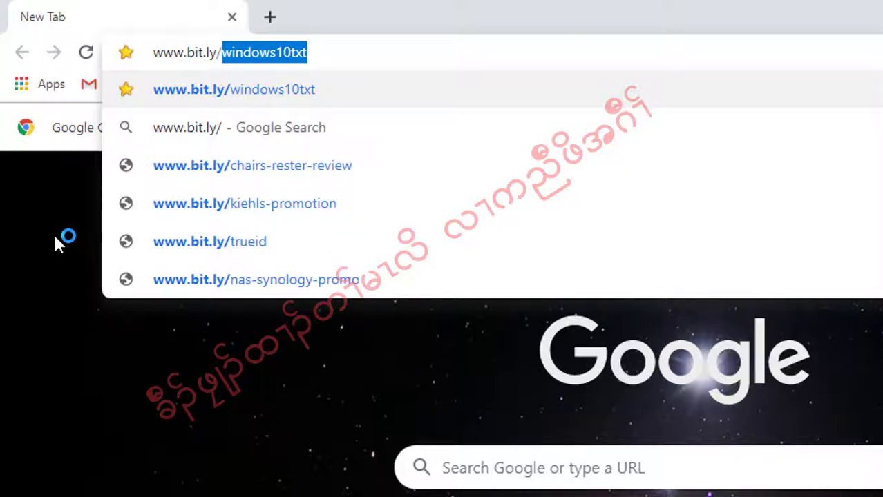
pyautogui.write('o')
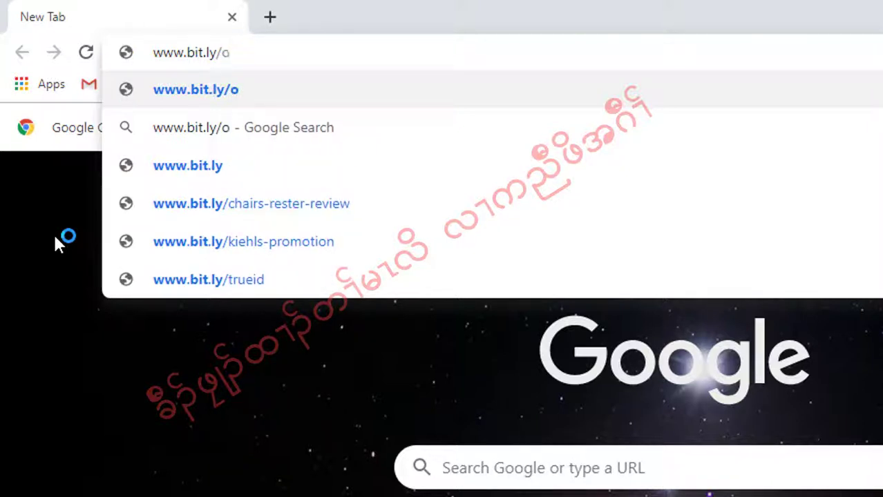
pyautogui.write('ffice')
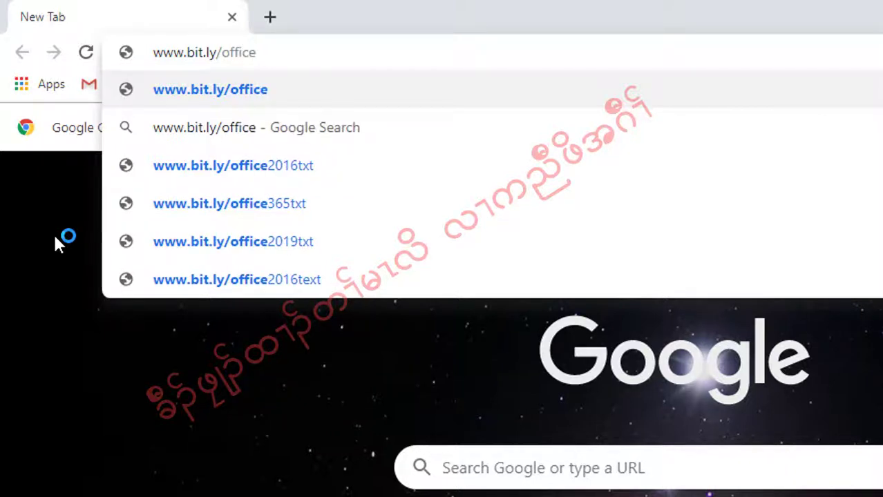
pyautogui.write('201')
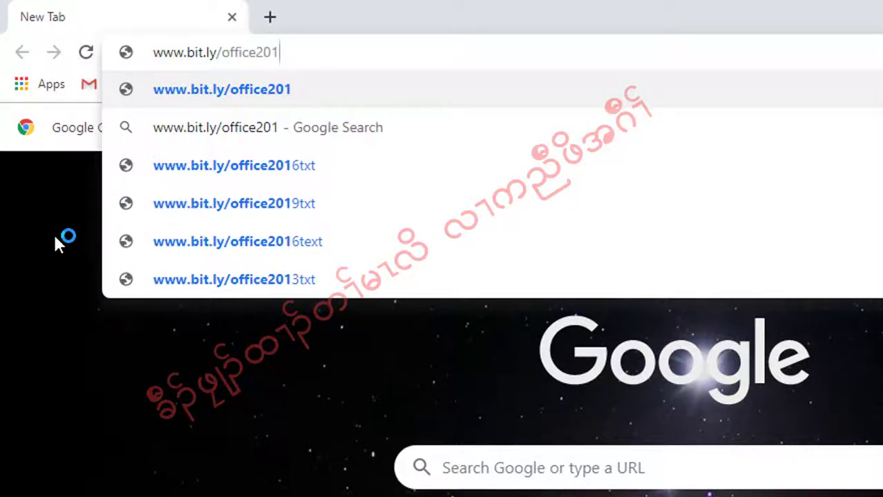
pyautogui.write('3')
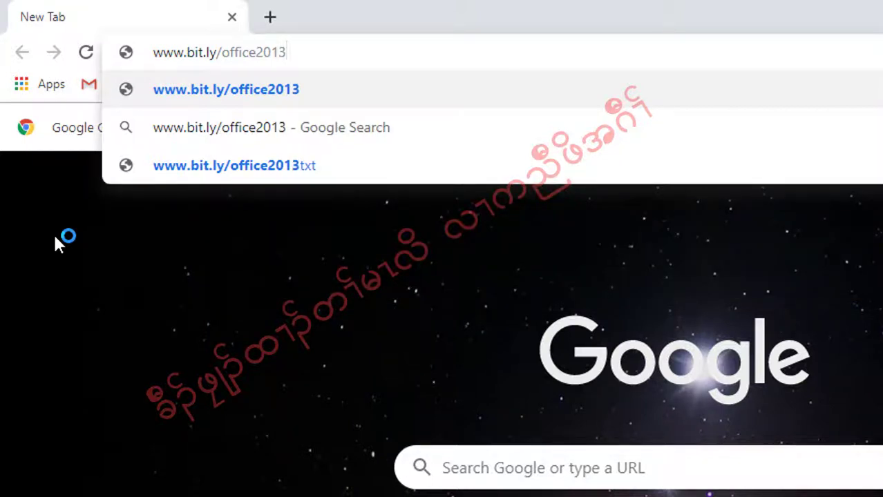
pyautogui.click(283, 173)
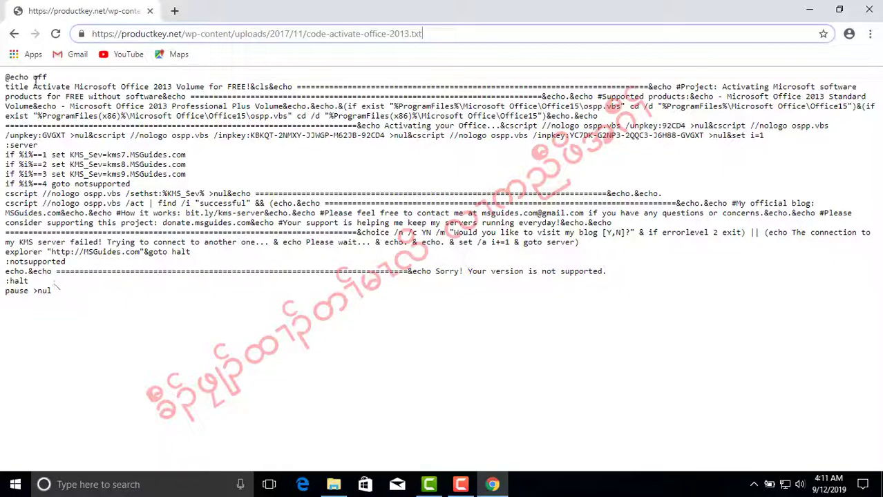
pyautogui.moveTo(6, 76); pyautogui.dragTo(59, 299)
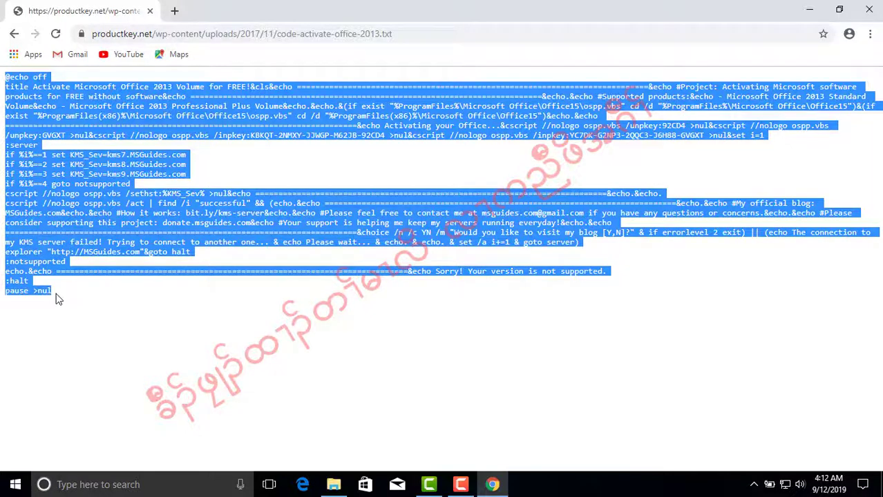
pyautogui.rightClick(55, 207)
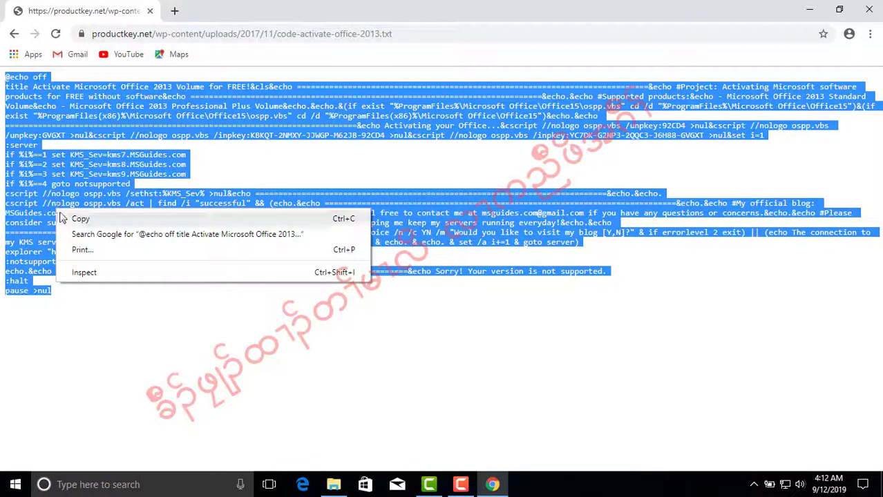
pyautogui.click(78, 220)
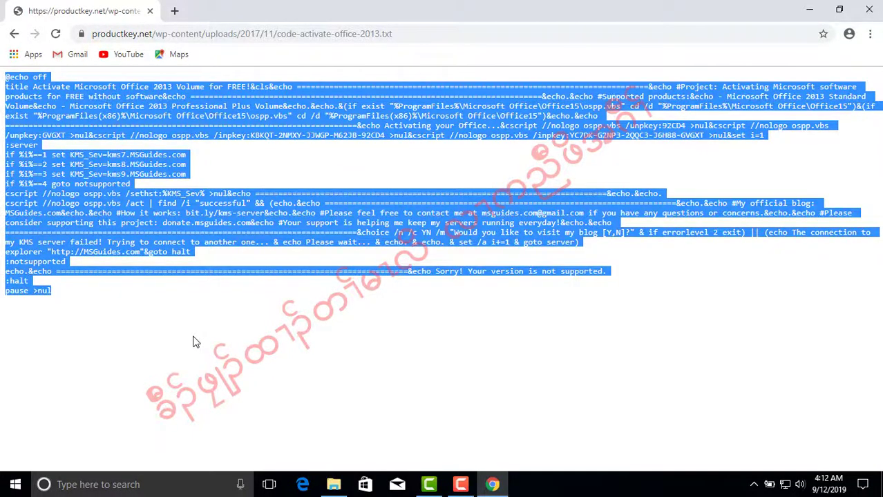
# - Switch to Notepad and paste the copied activation script into a new document
pyautogui.press('super')
pyautogui.write('no')
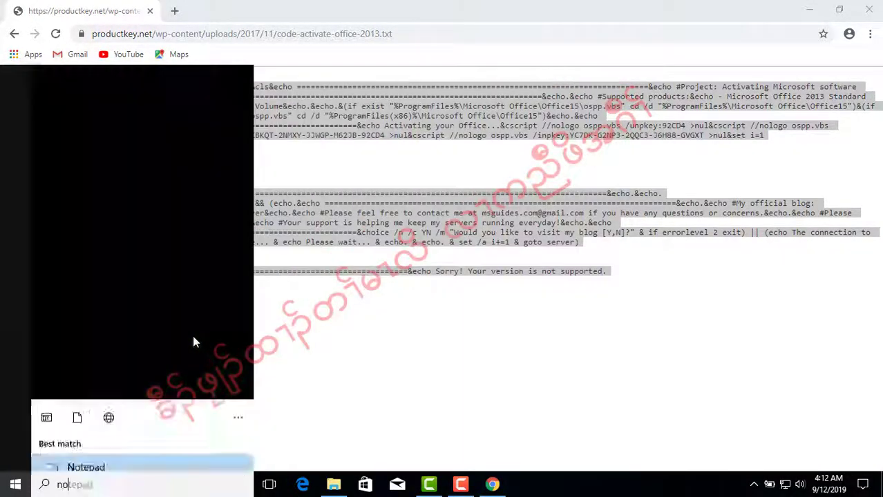
pyautogui.write('t')
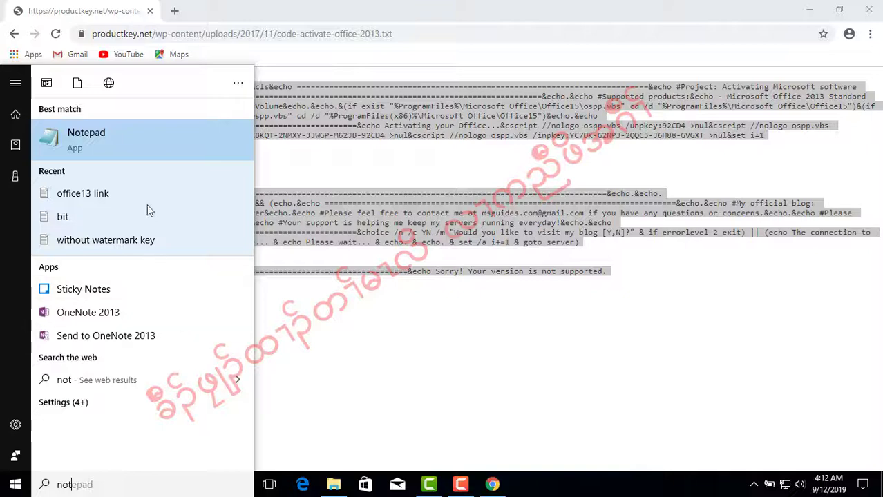
pyautogui.click(106, 143)
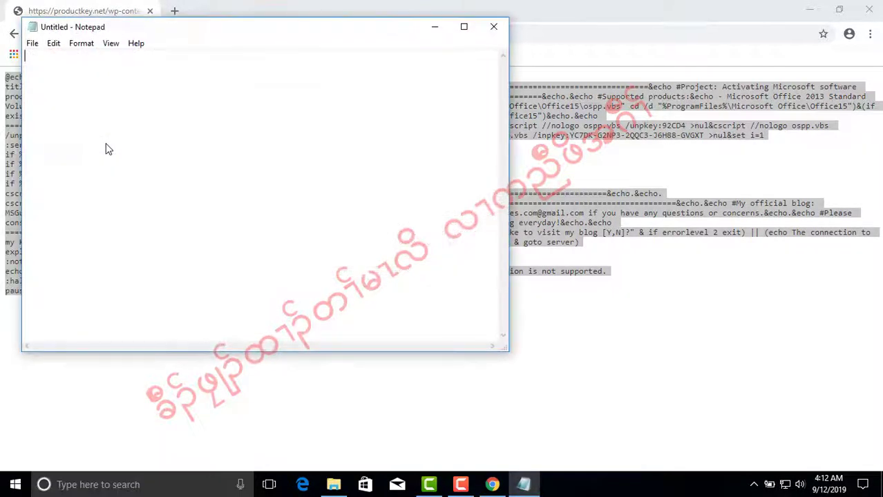
pyautogui.click(53, 43)
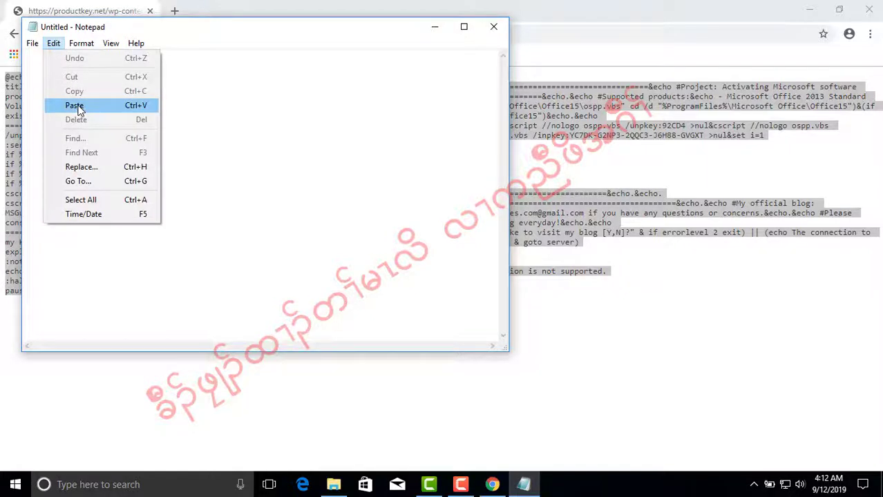
pyautogui.click(74, 105)
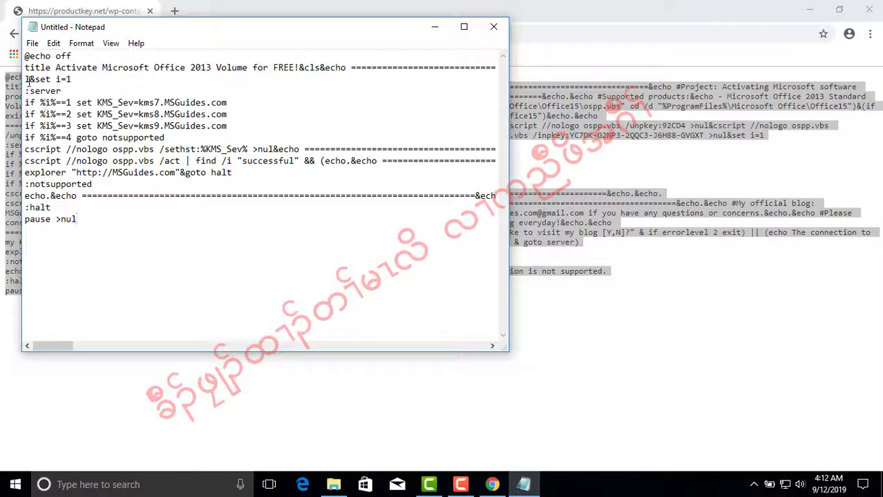
# - Save the script on the Desktop as office.cmd and close Notepad
pyautogui.click(32, 43)
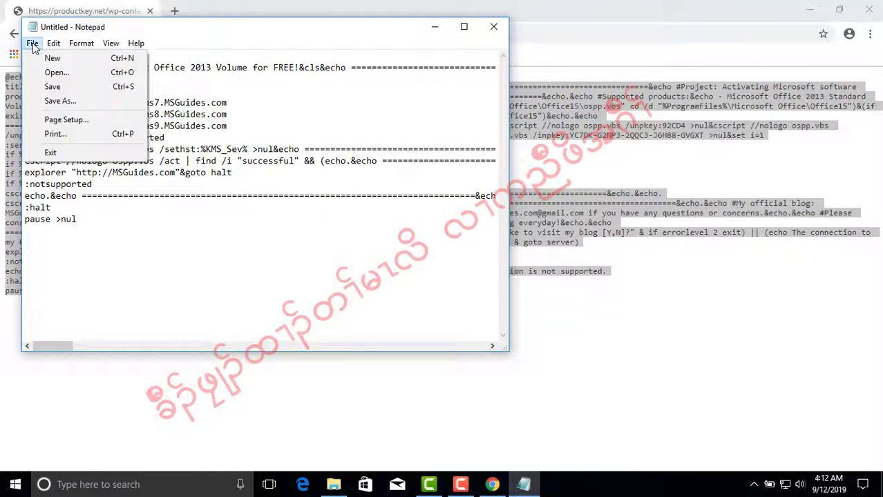
pyautogui.click(60, 87)
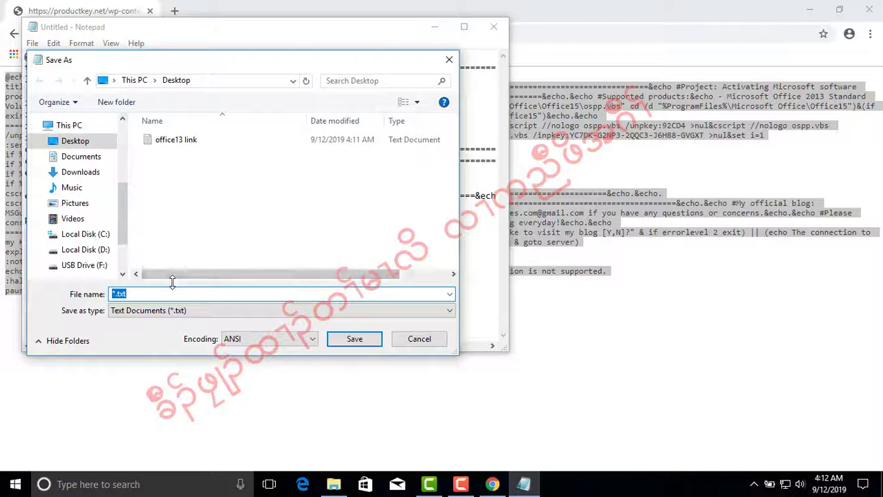
pyautogui.write('off')
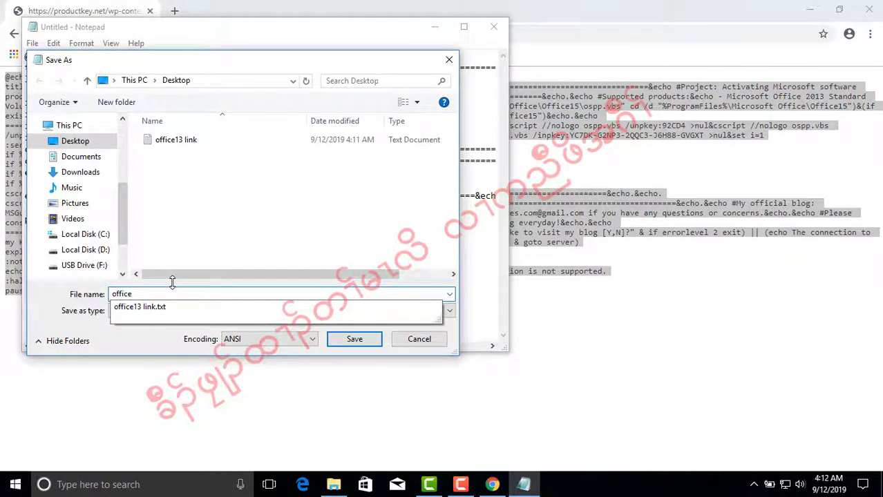
pyautogui.write('ice')
pyautogui.write('.')
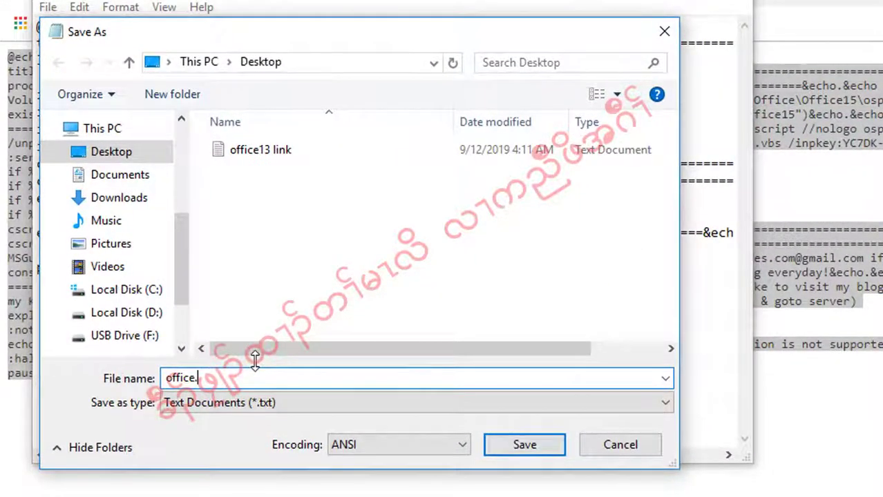
pyautogui.write('cmd')
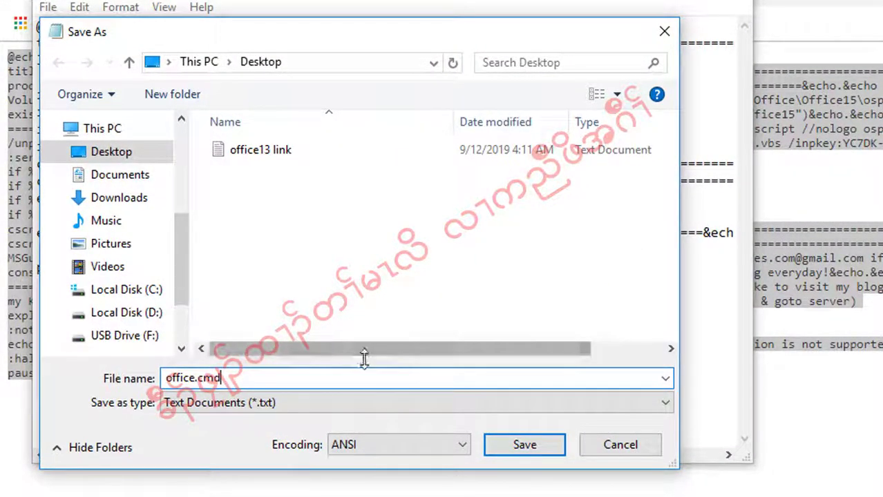
pyautogui.click(522, 444)
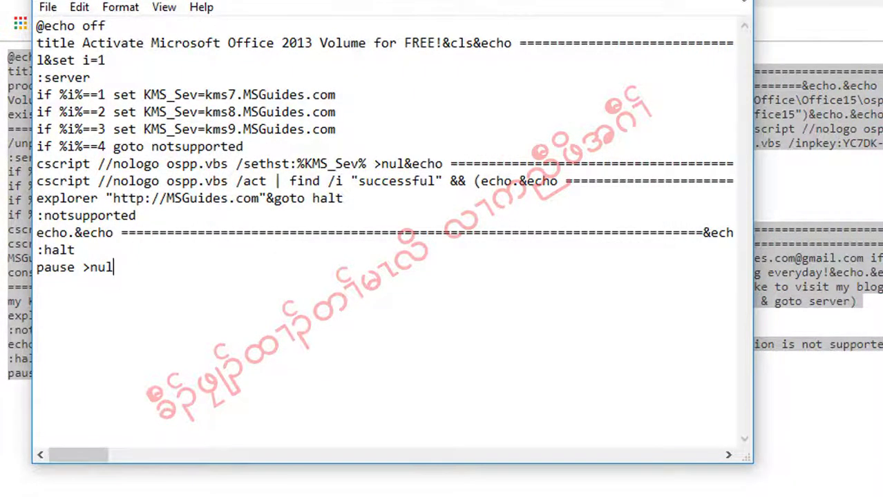
pyautogui.click(741, 1)
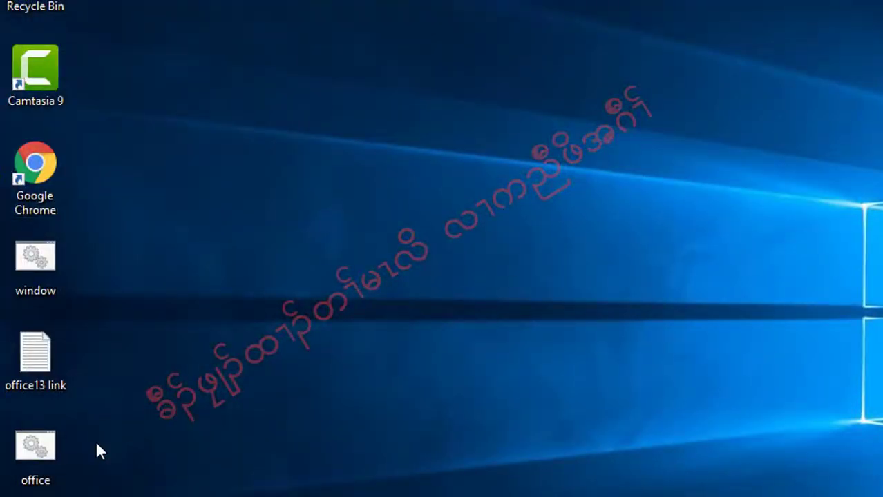
# - Run the office command script on the desktop as administrator
pyautogui.click(45, 457)
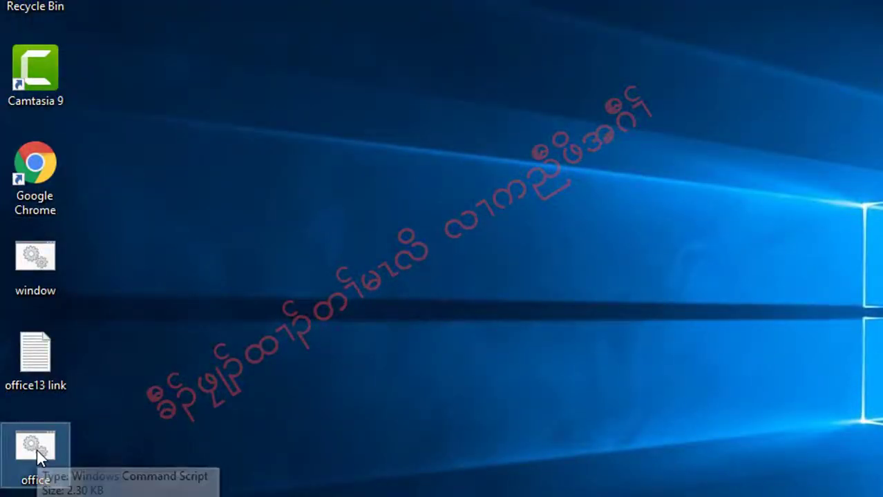
pyautogui.rightClick(36, 451)
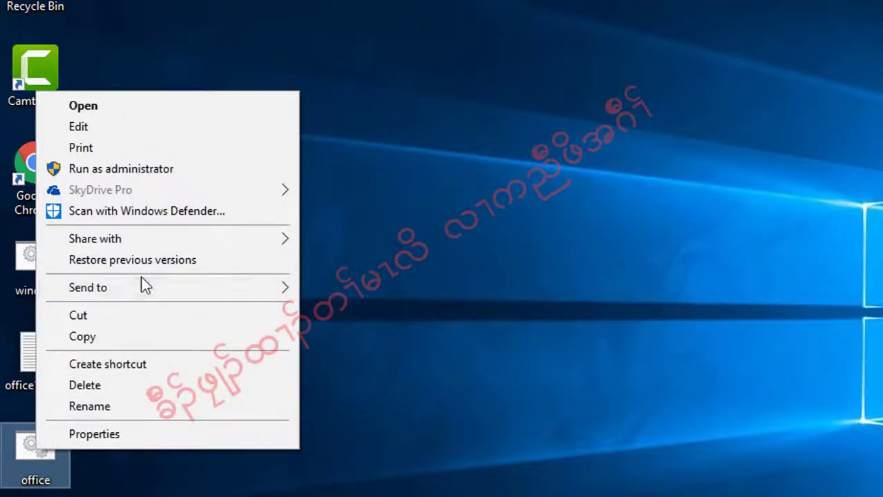
pyautogui.click(157, 171)
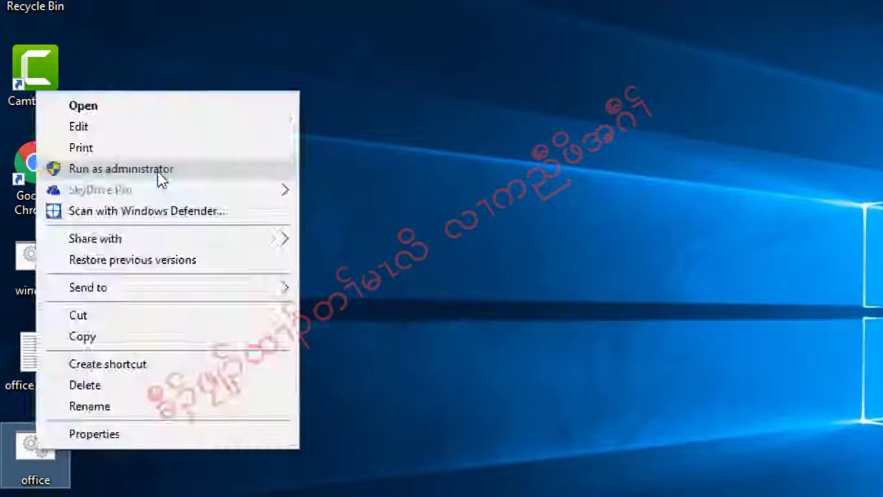
pyautogui.click(158, 172)
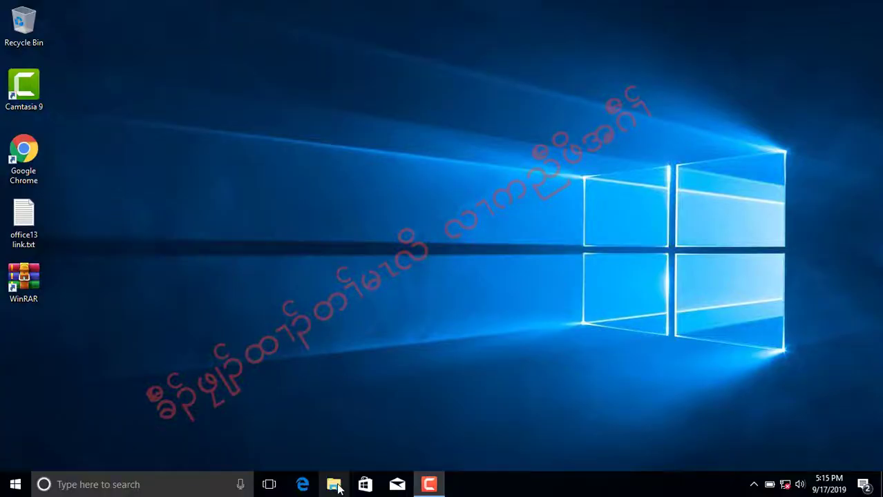
# - Run KMSAuto Net.exe as administrator from the KMSAuto Net 2015 v1.3.8 Portable folder within the MS Office PRO Plus 2016 folder on Local Disk (D:)
pyautogui.click(335, 486)
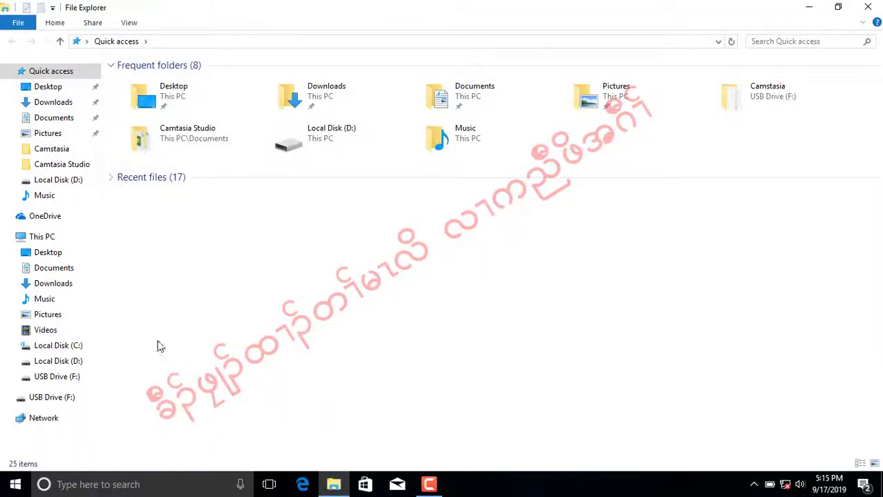
pyautogui.click(68, 376)
pyautogui.click(65, 362)
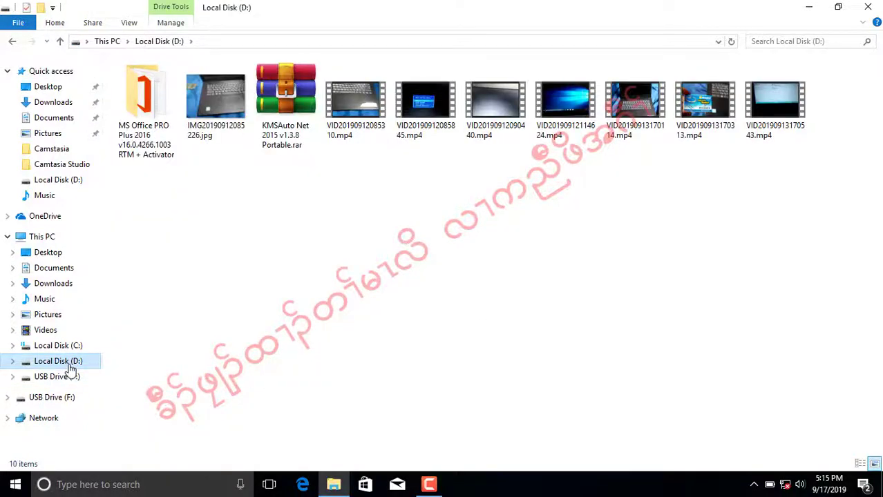
pyautogui.doubleClick(156, 133)
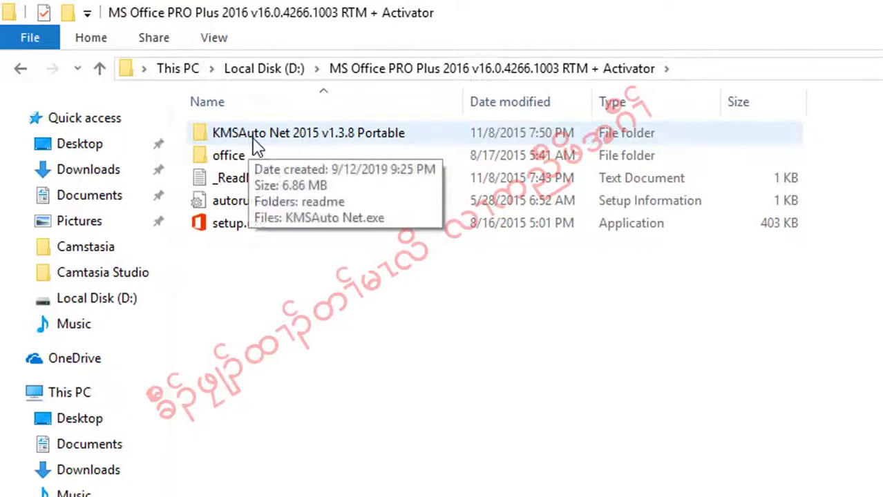
pyautogui.doubleClick(253, 142)
pyautogui.rightClick(250, 166)
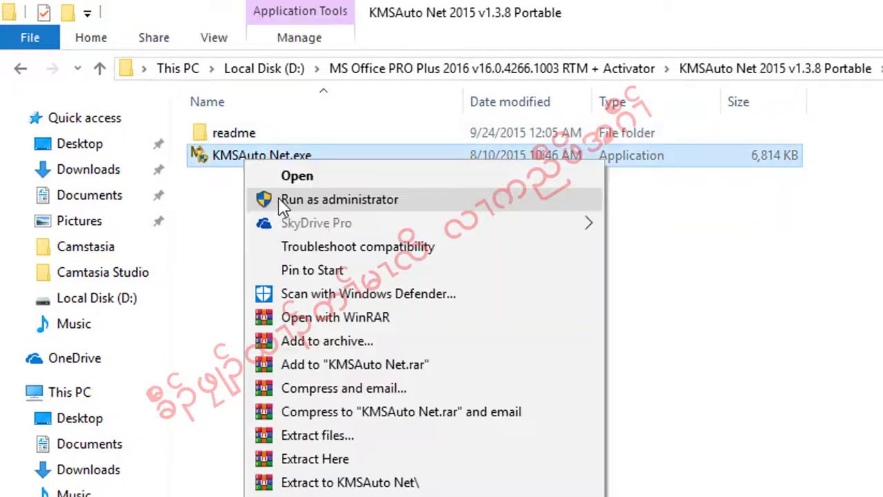
pyautogui.click(278, 198)
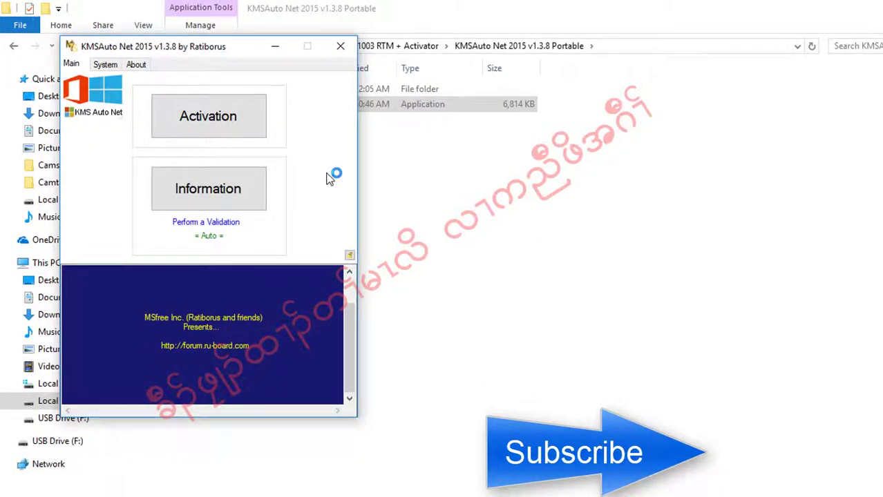
# - Start the Office activation, convert Office 2013 Pro Plus from RETAIL to VL, and close the Office Convert utility
pyautogui.click(225, 126)
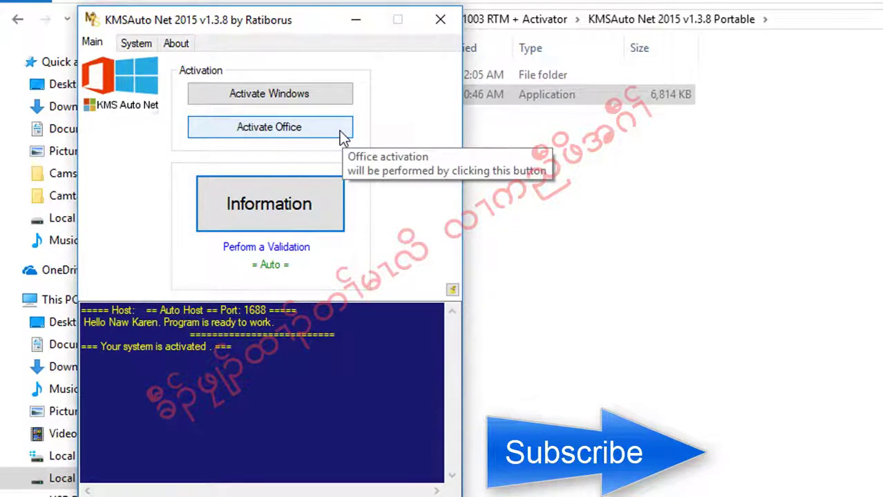
pyautogui.click(344, 137)
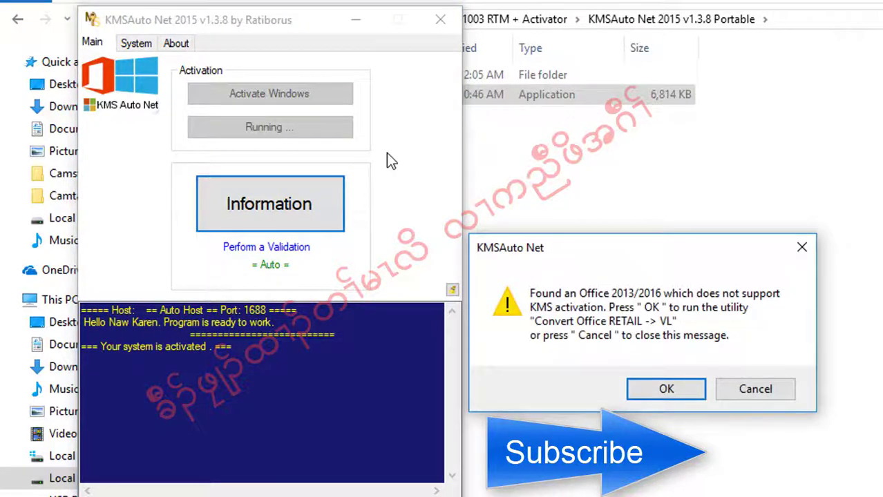
pyautogui.click(668, 391)
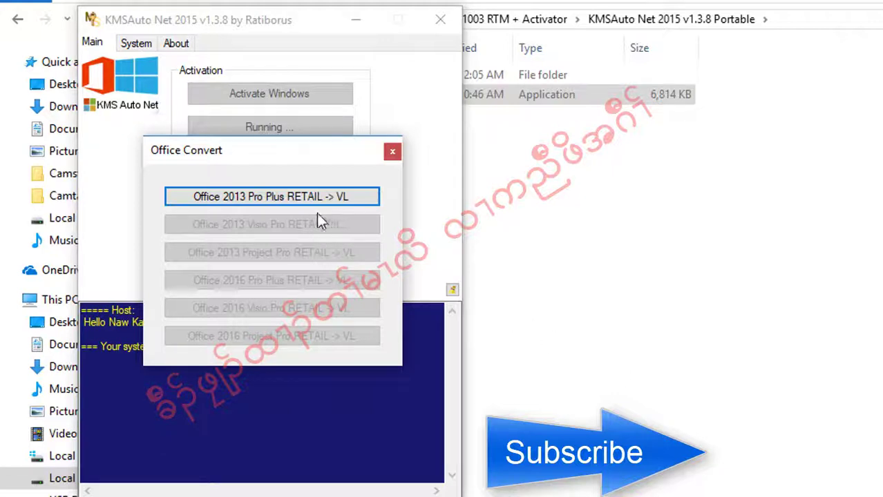
pyautogui.click(291, 200)
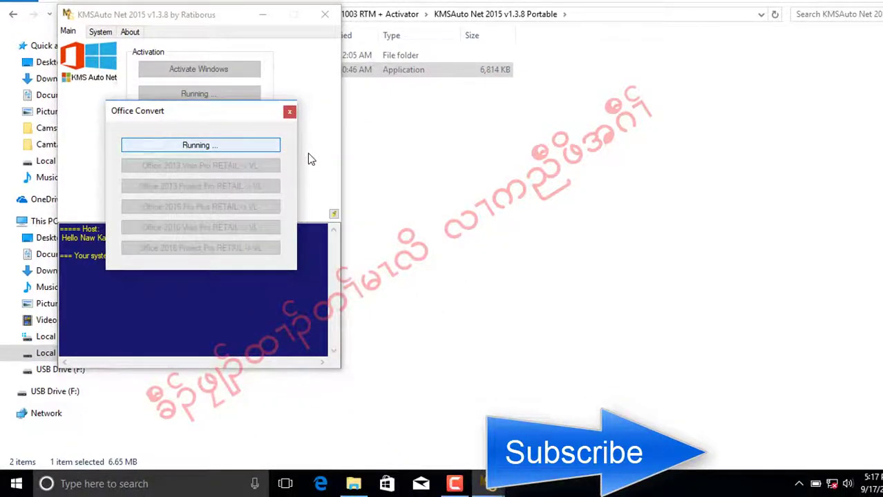
pyautogui.moveTo(495, 487)
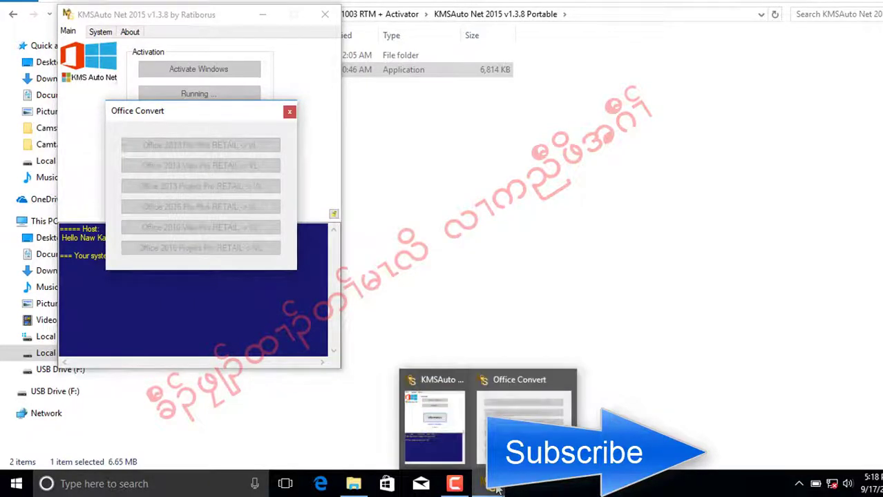
pyautogui.moveTo(525, 429)
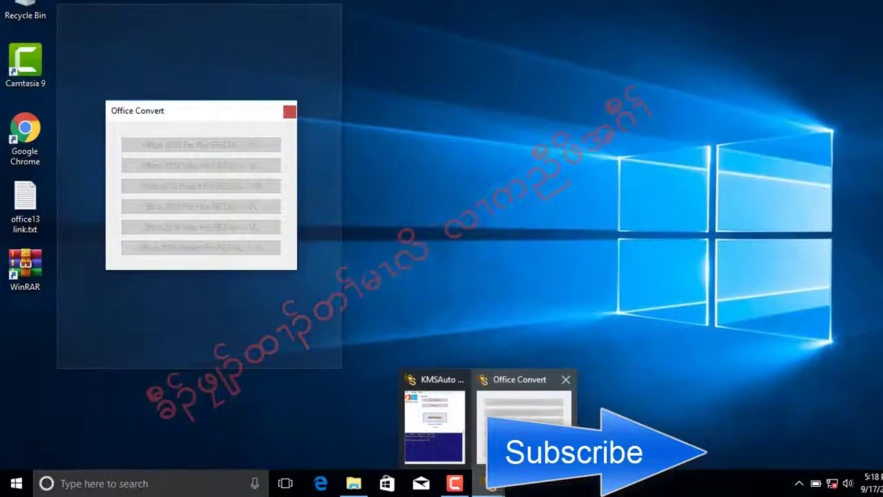
pyautogui.moveTo(431, 428)
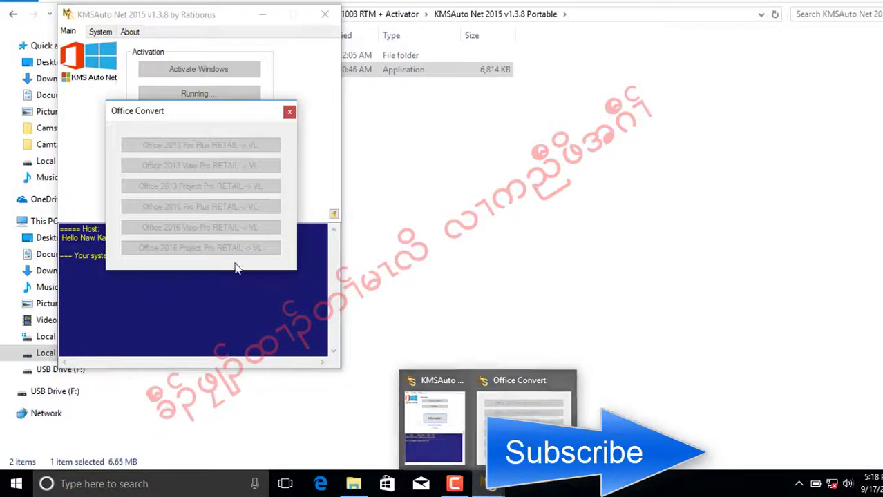
pyautogui.click(290, 113)
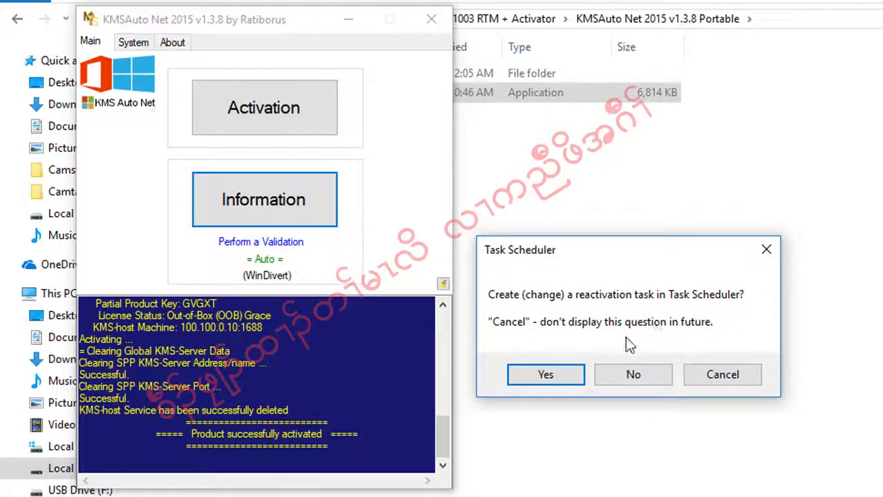
# - Decline creating a reactivation task in Task Scheduler, and close KMSAuto Net and the File Explorer window
pyautogui.click(633, 375)
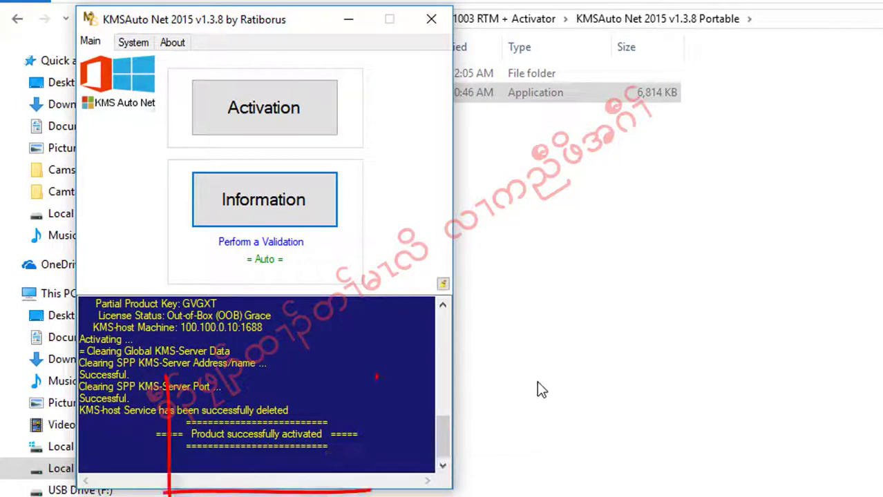
pyautogui.click(429, 21)
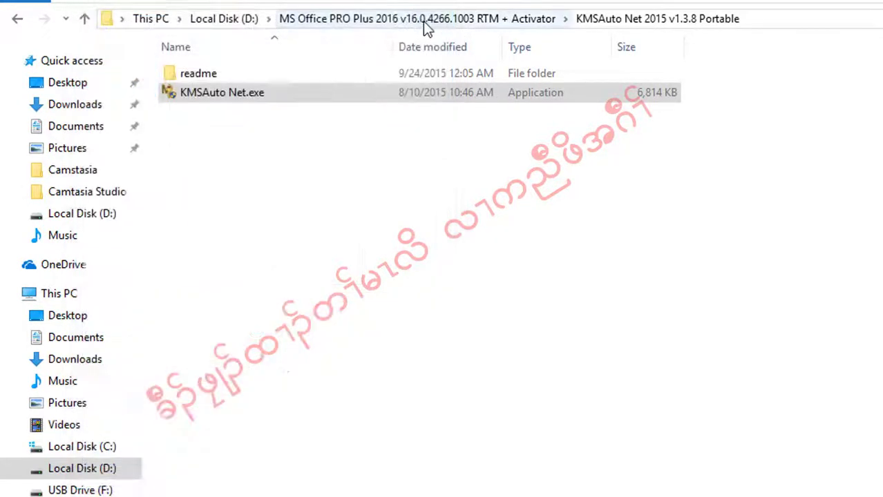
pyautogui.click(342, 171)
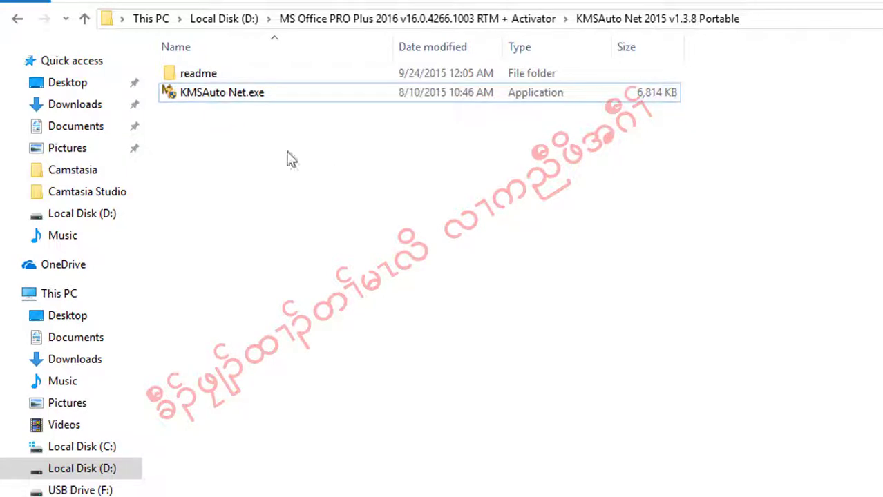
pyautogui.click(17, 21)
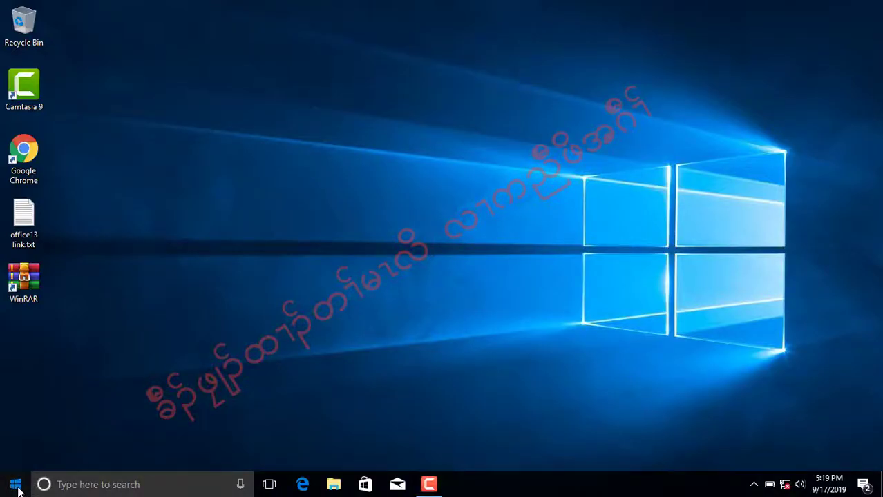
# - Launch Excel 2013 from the Microsoft Office 2013 group, accept the license agreement, and create a blank workbook
pyautogui.click(17, 488)
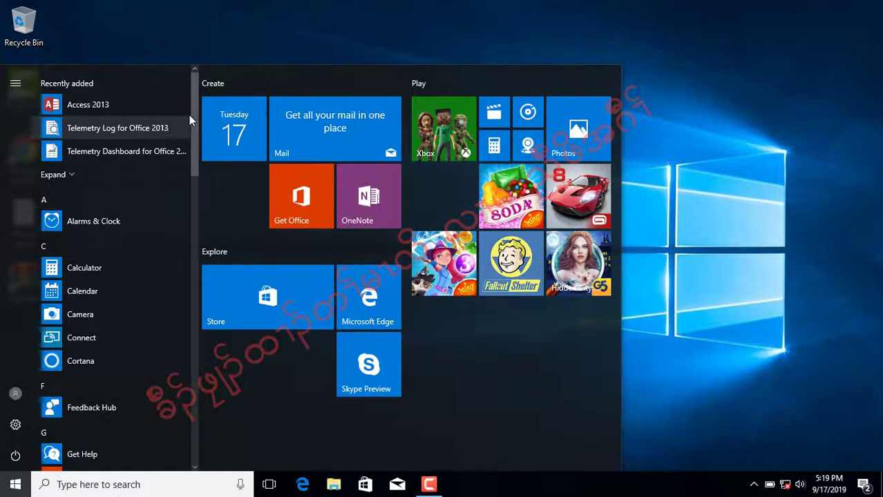
pyautogui.moveTo(193, 108); pyautogui.dragTo(193, 188)
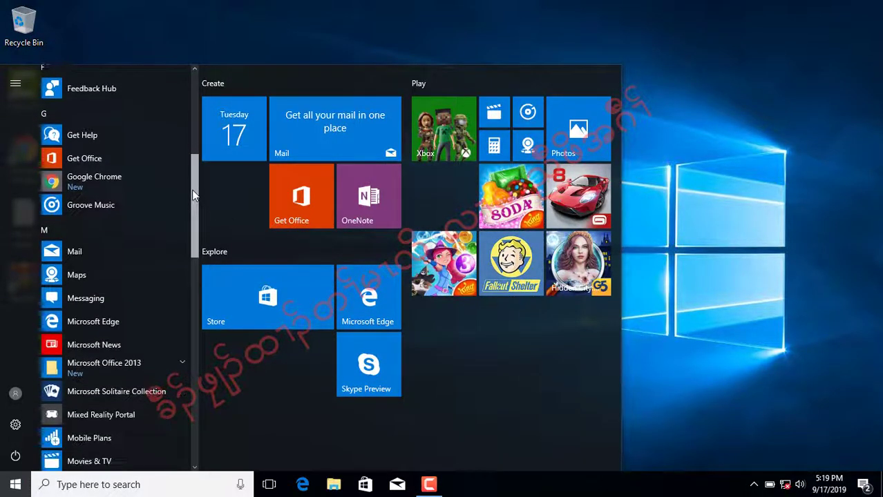
pyautogui.click(154, 360)
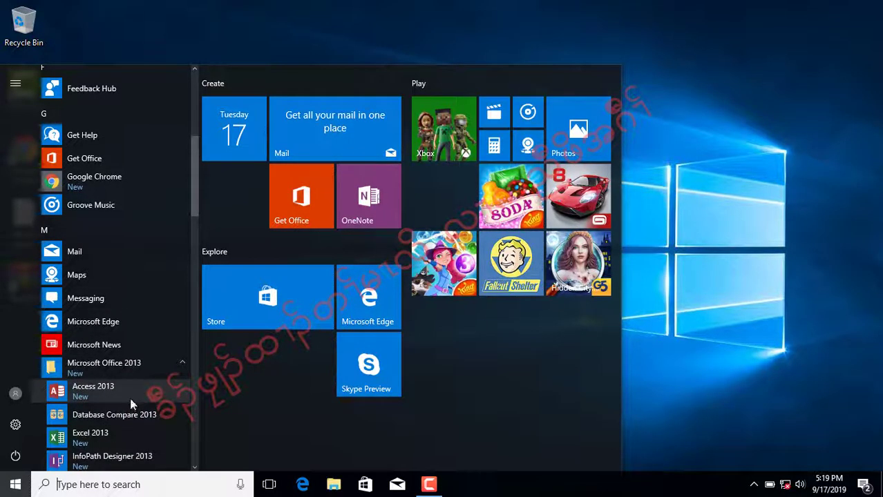
pyautogui.click(110, 433)
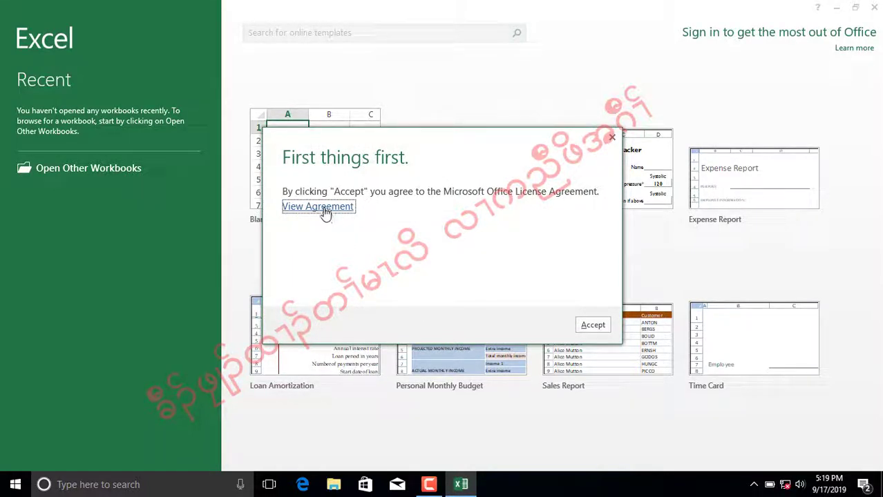
pyautogui.click(601, 329)
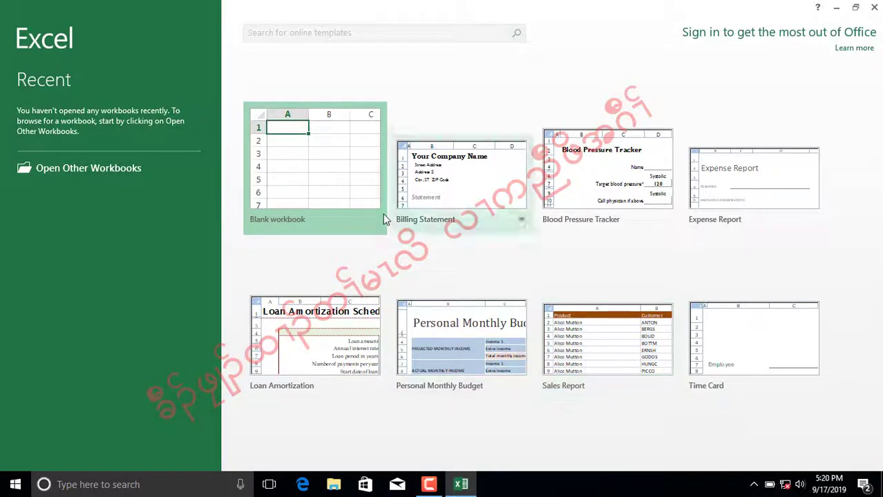
pyautogui.click(338, 188)
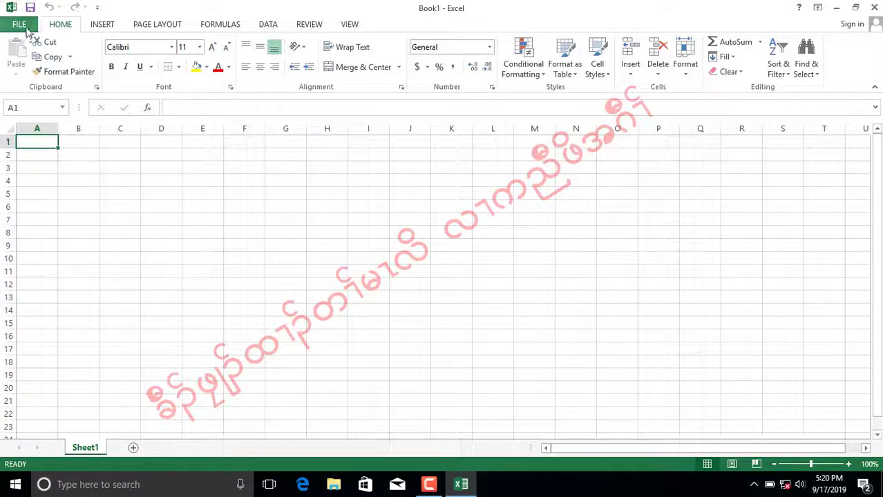
pyautogui.click(21, 26)
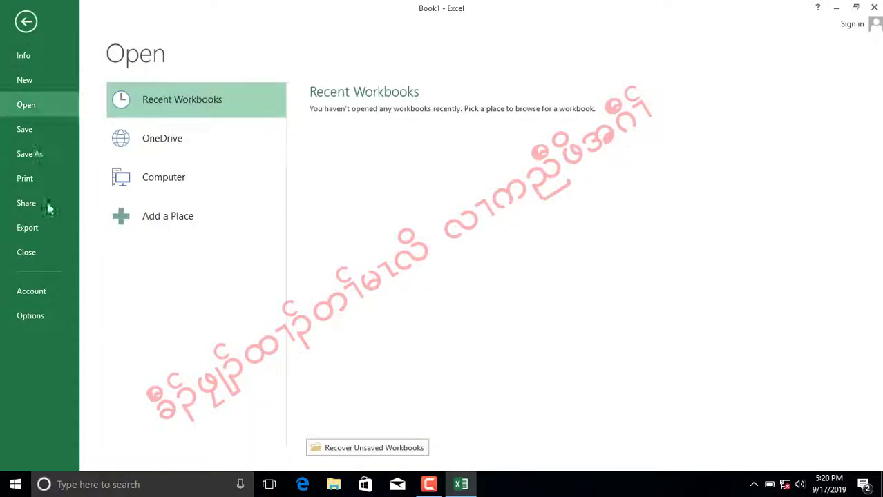
pyautogui.click(47, 298)
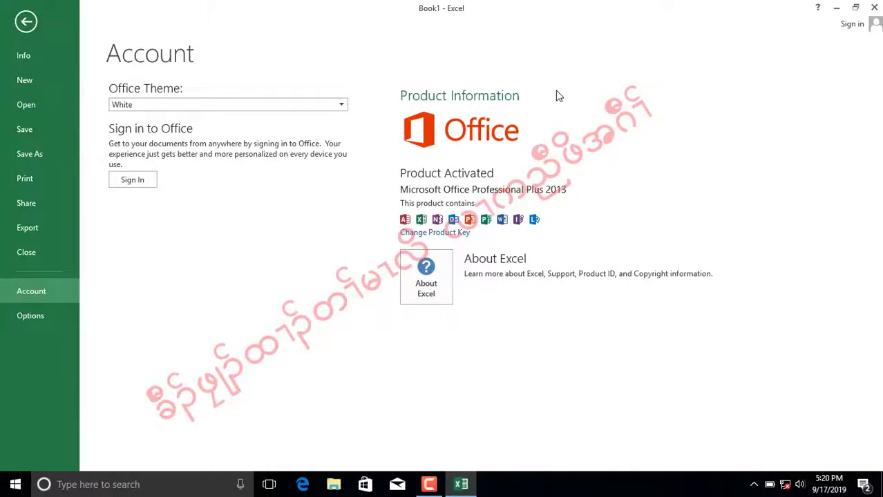
pyautogui.click(875, 10)
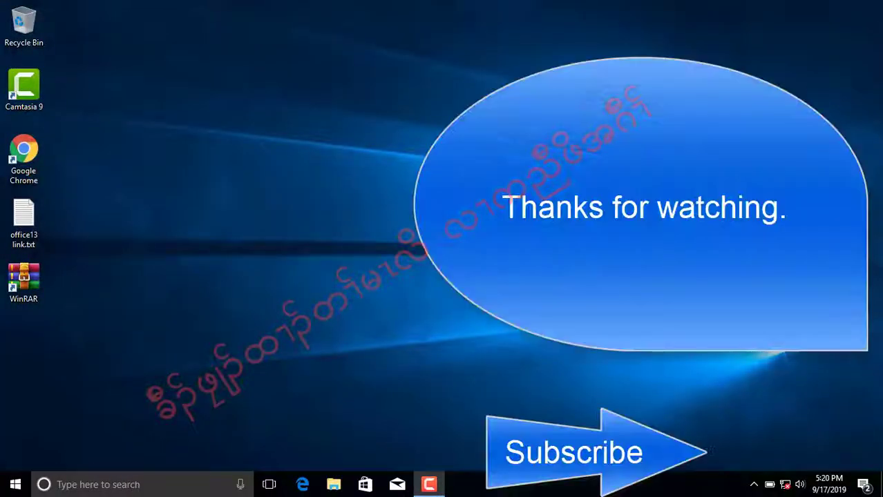